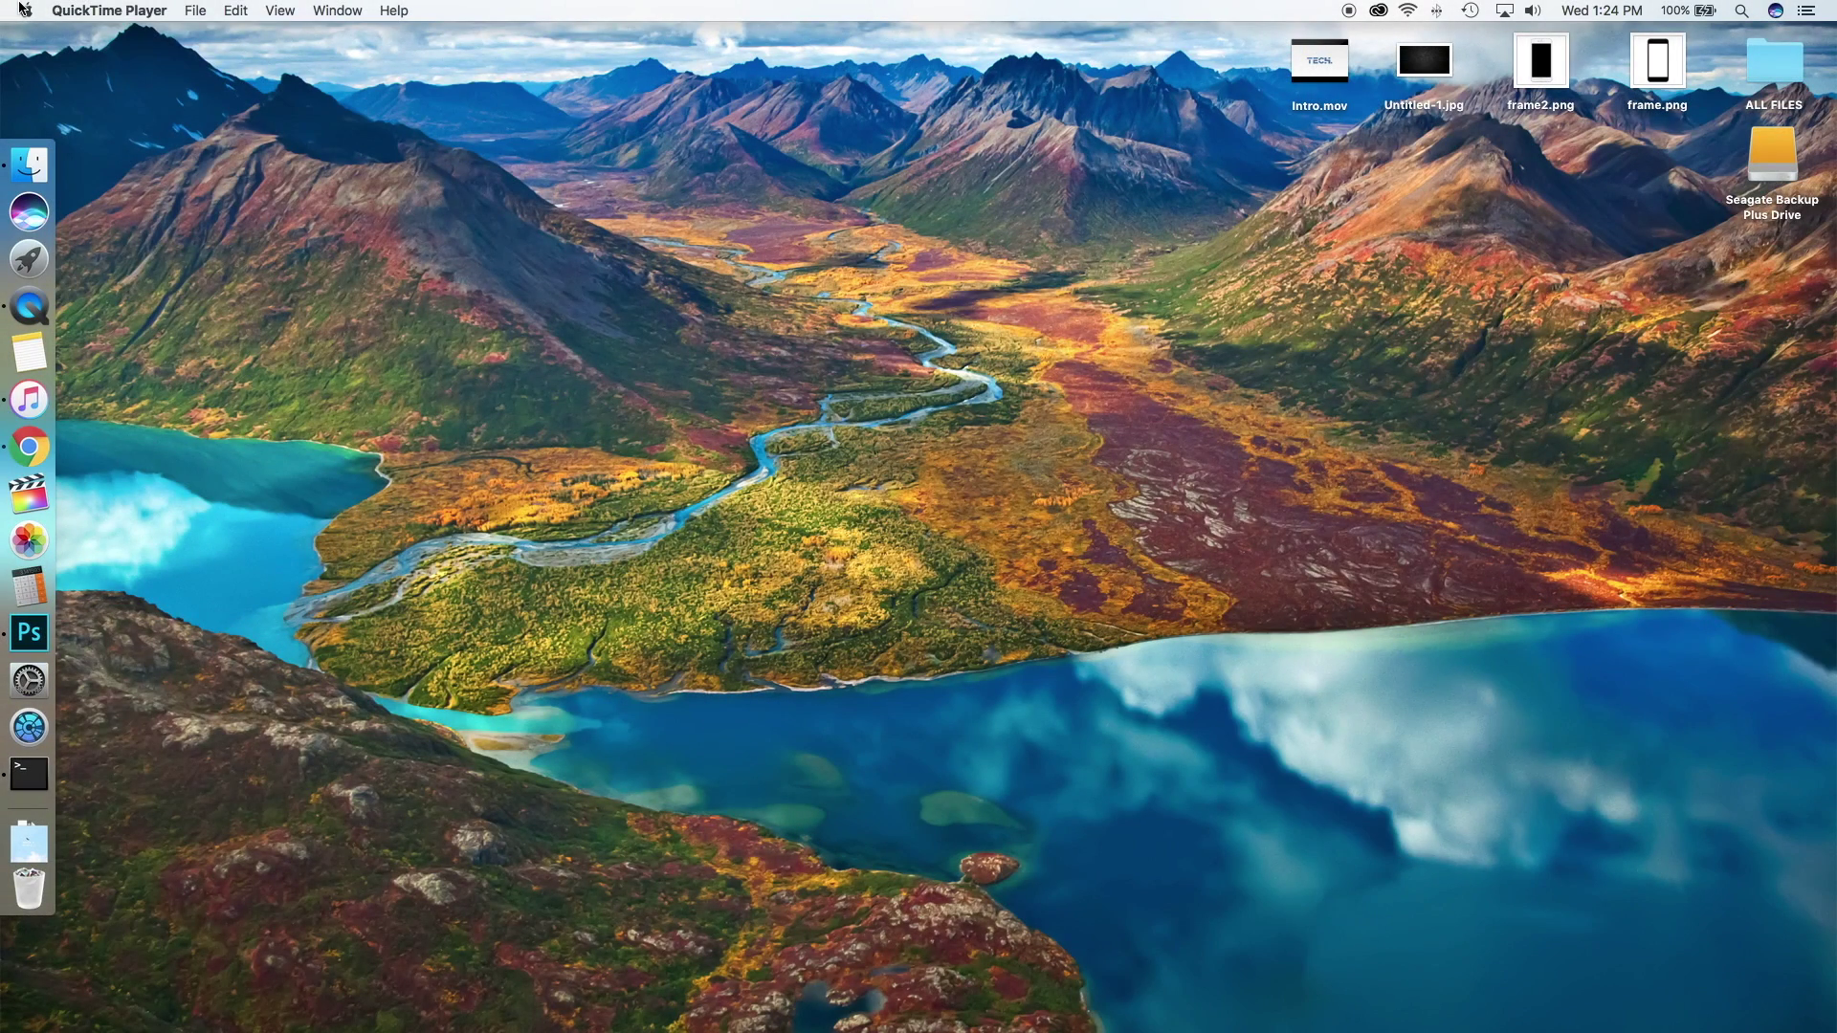
- Check each drive's storage usage in About This Mac
{"action": "left_click", "coordinate": [26, 9]}
{"action": "left_click", "coordinate": [29, 34]}
{"action": "left_click", "coordinate": [952, 232]}
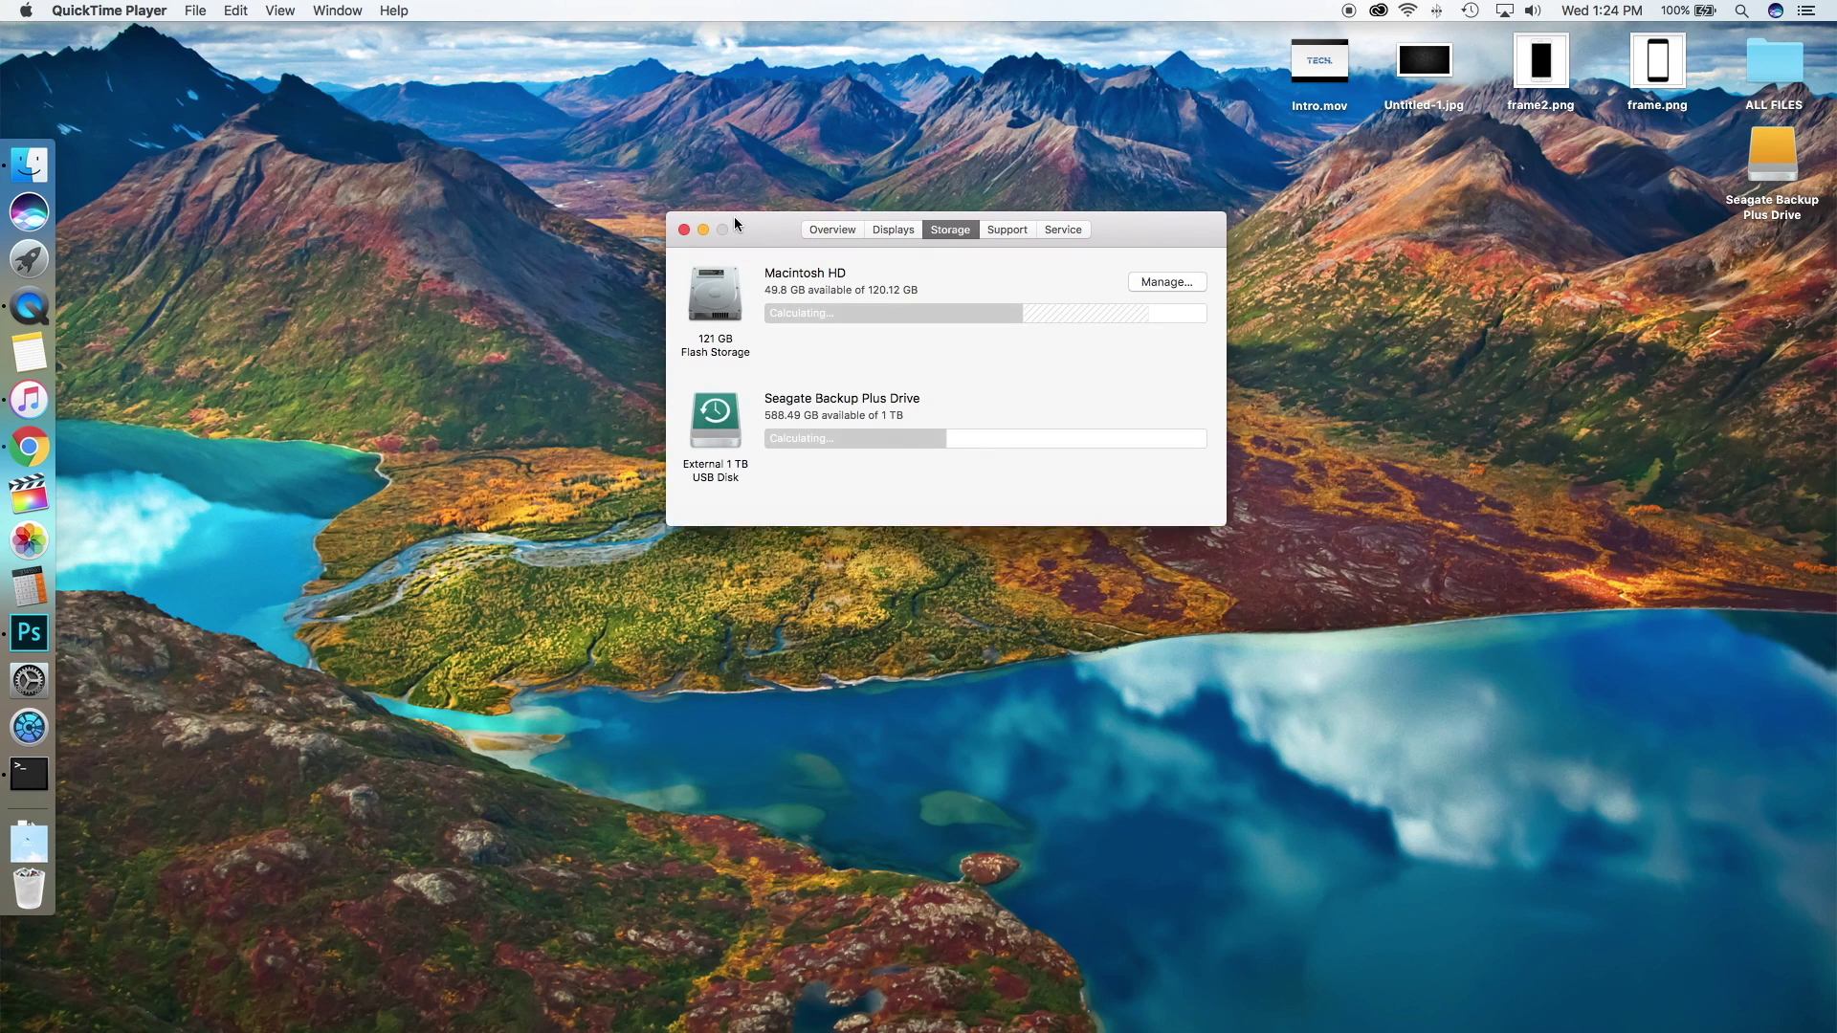
- Close About This Mac, launch DaisyDisk and move its window to the right
{"action": "left_click", "coordinate": [684, 230]}
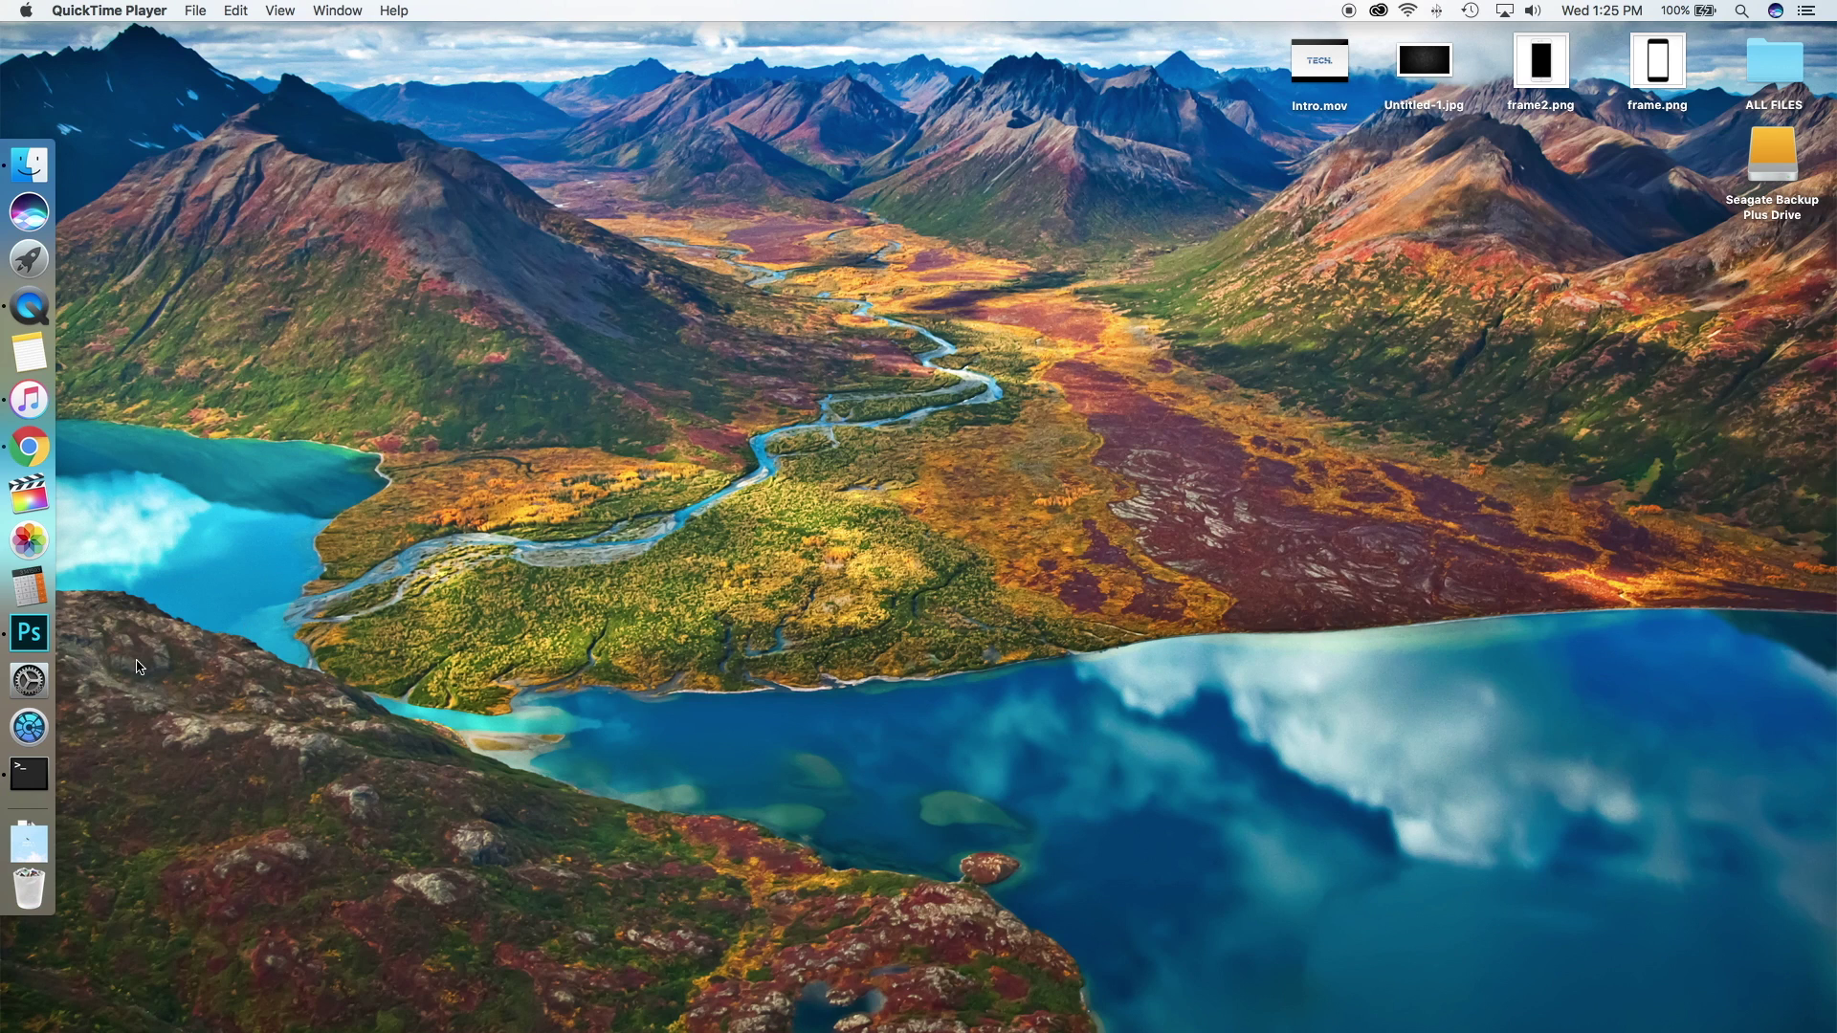
{"action": "left_click", "coordinate": [32, 729]}
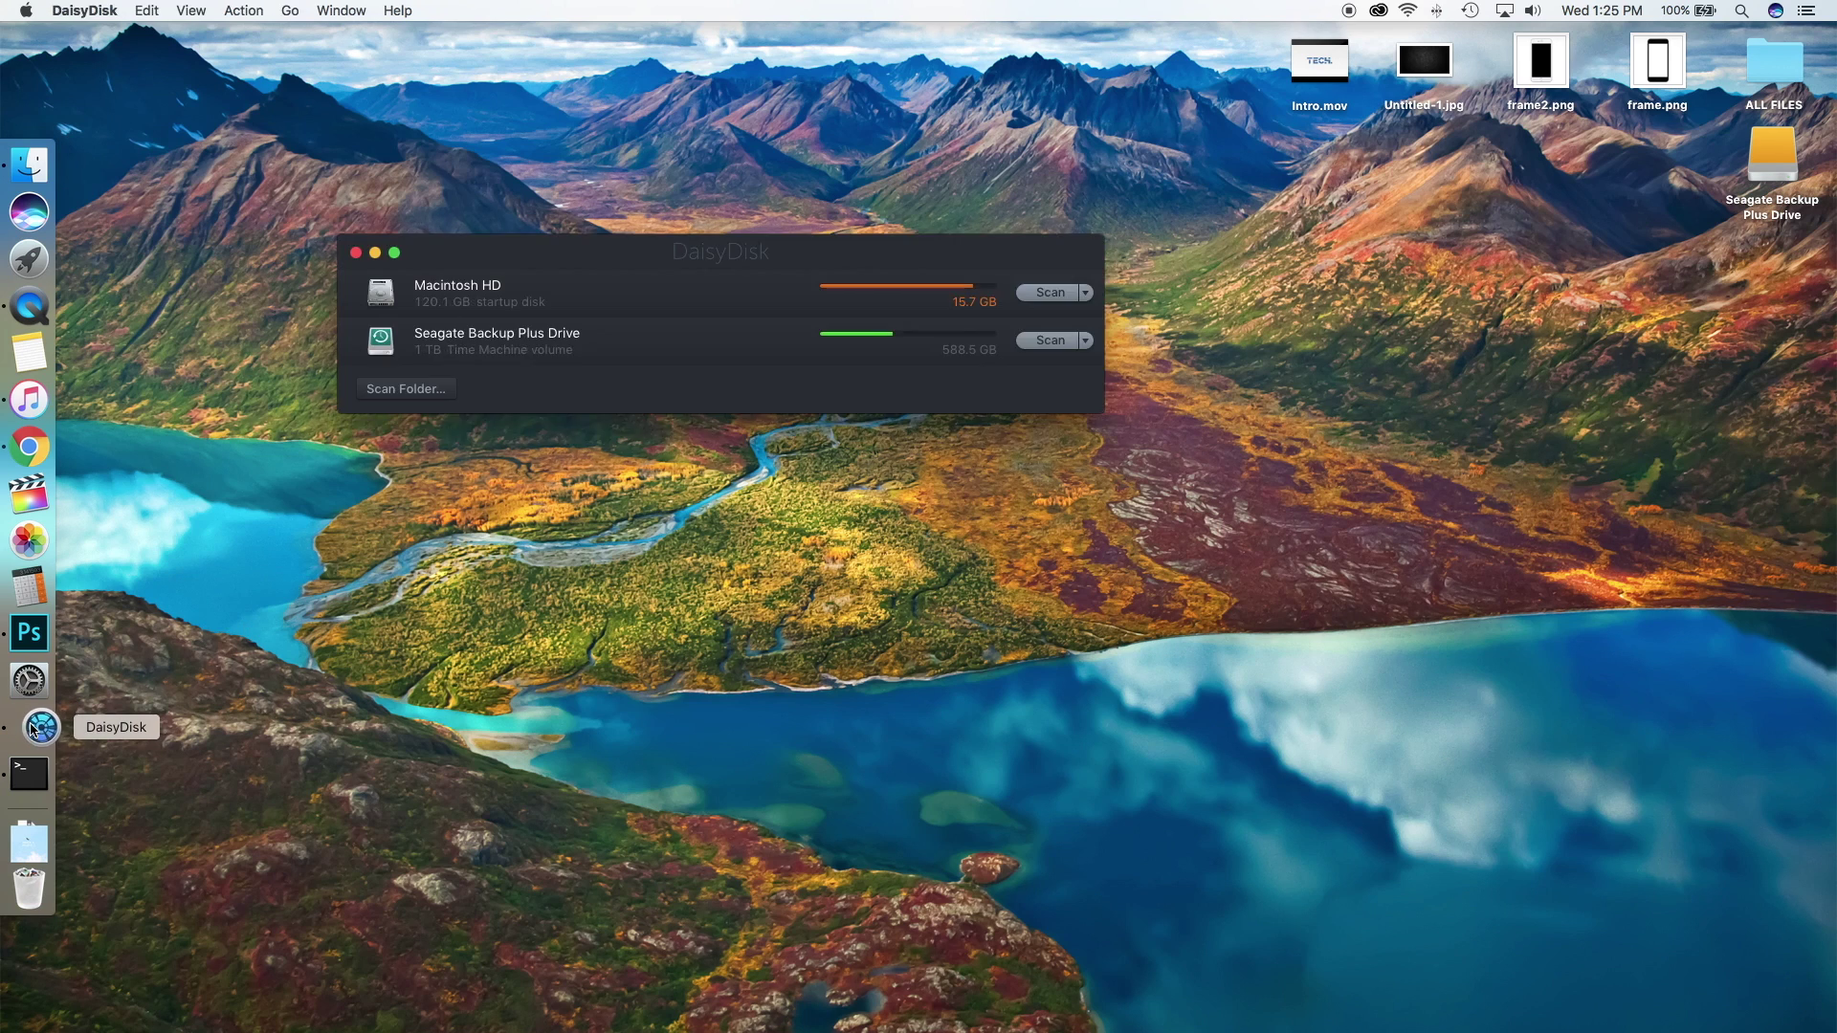
{"action": "left_click_drag", "start_coordinate": [802, 254], "coordinate": [948, 240]}
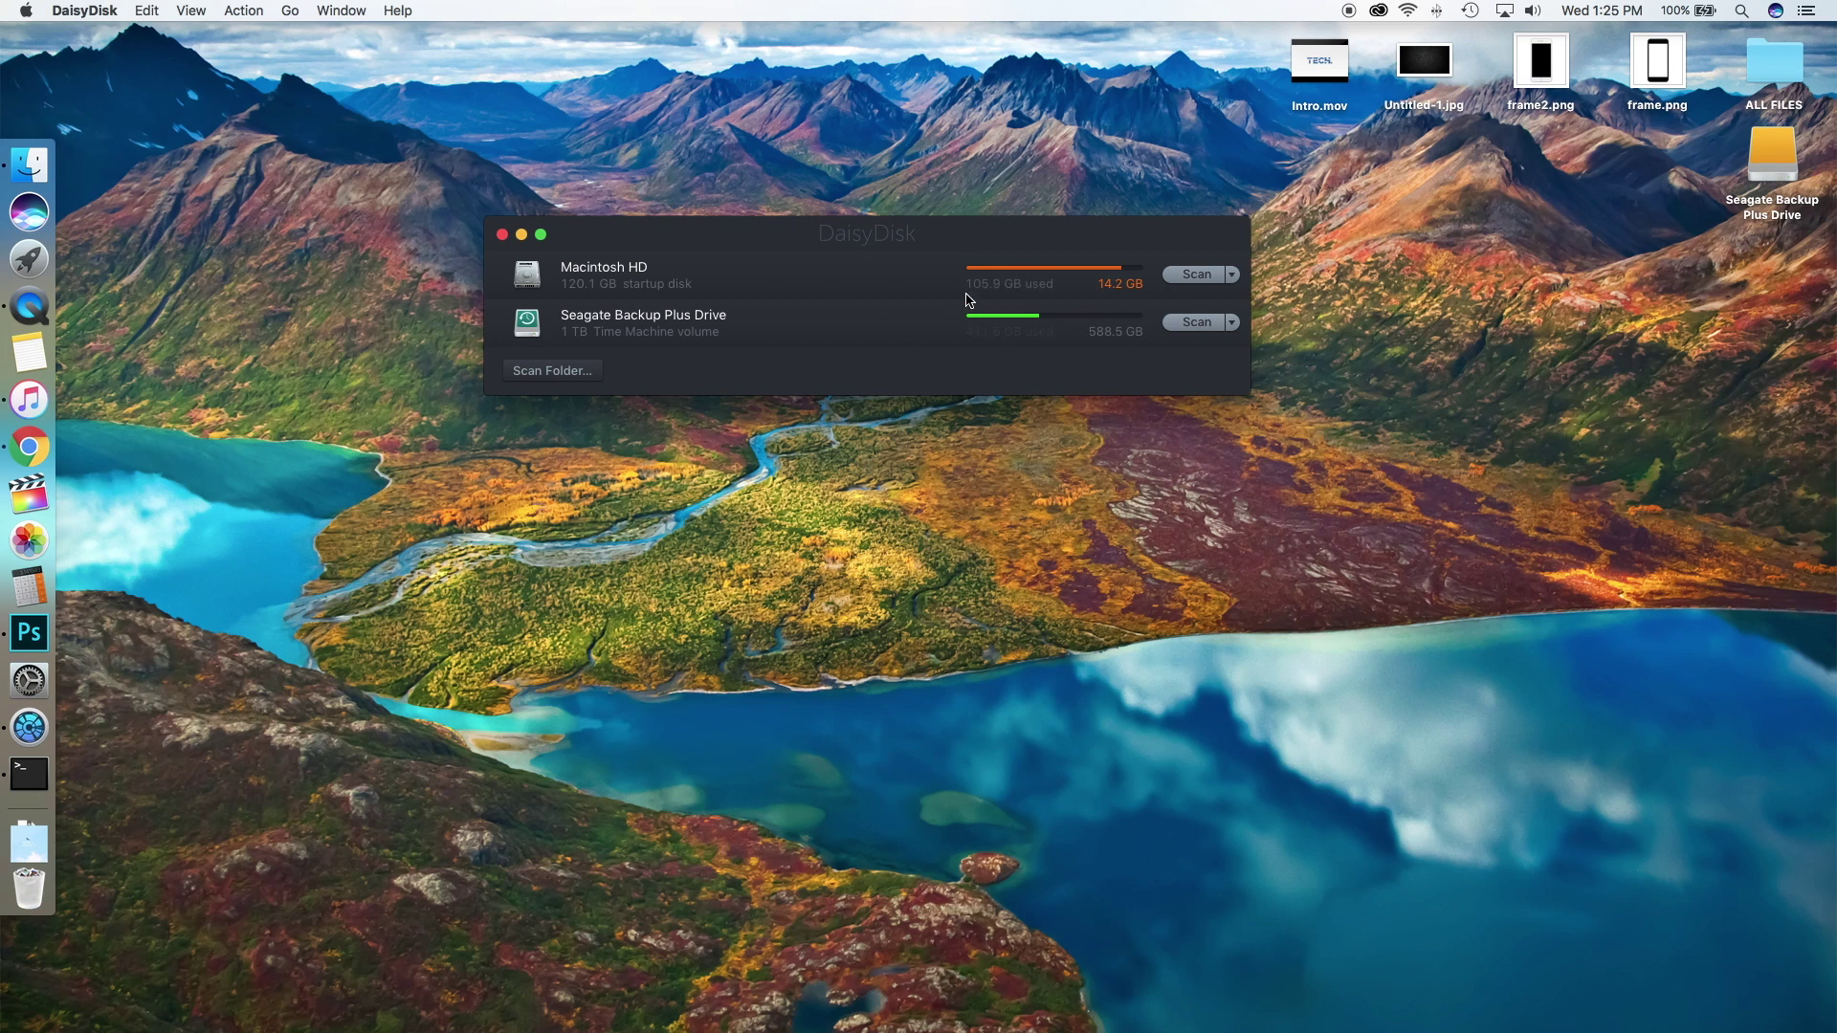
- Scan Macintosh HD to get a 105.9 GB map led by Users (53 GB) and Applications (16.8 GB)
{"action": "left_click", "coordinate": [1198, 278]}
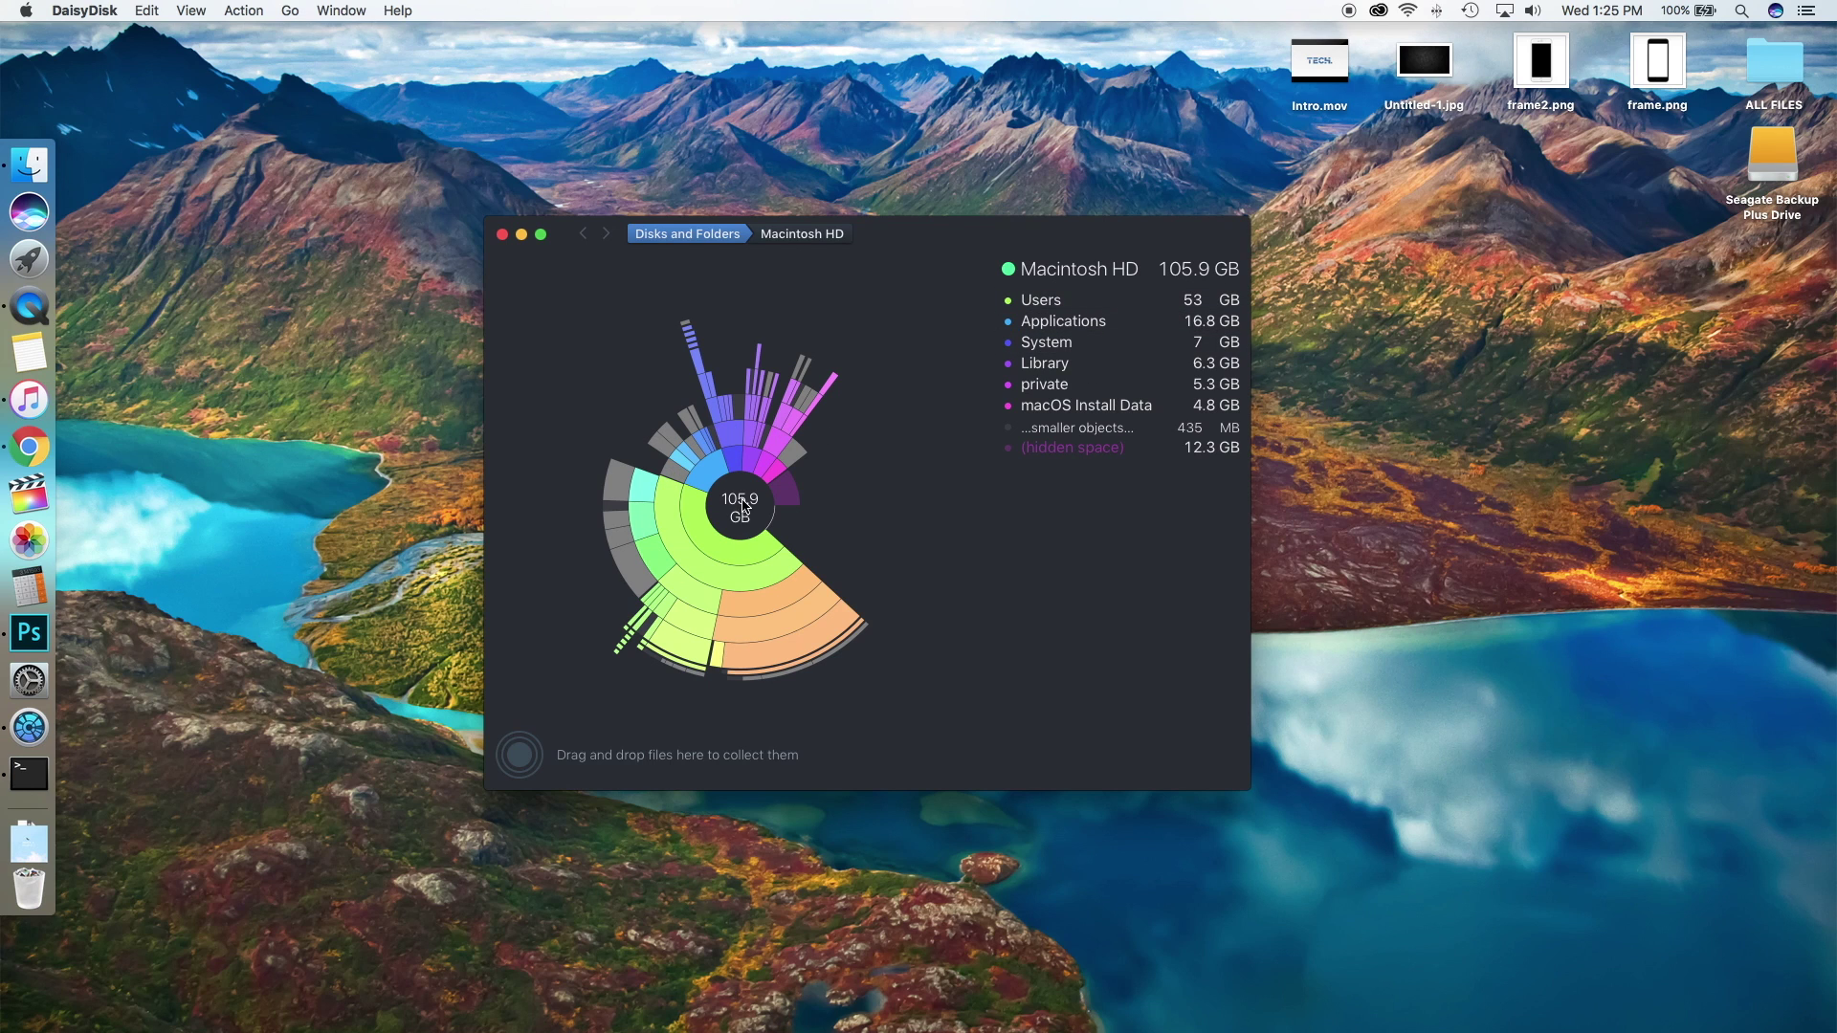
- Drill from Users into the home folder's Movies, then collect the 7.9 GB Untitled folder
{"action": "mouse_move", "coordinate": [717, 550]}
{"action": "left_click", "coordinate": [1061, 299]}
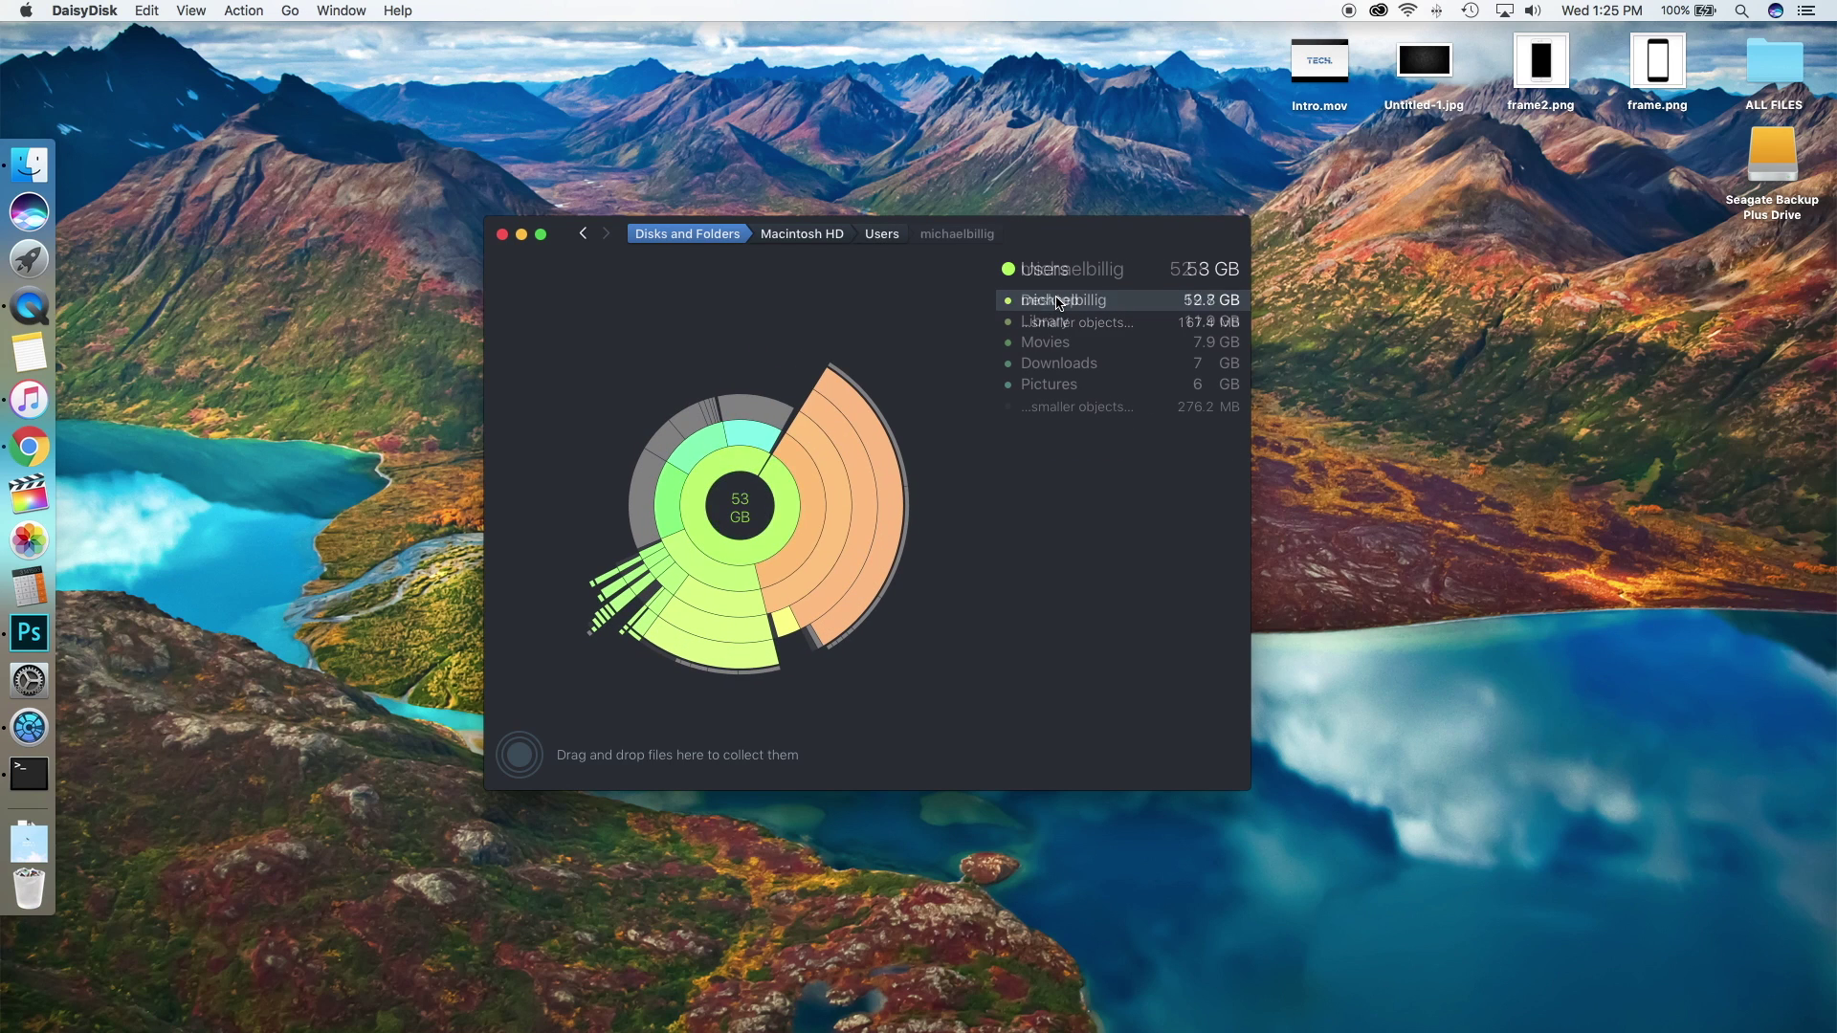
{"action": "left_click", "coordinate": [1060, 299]}
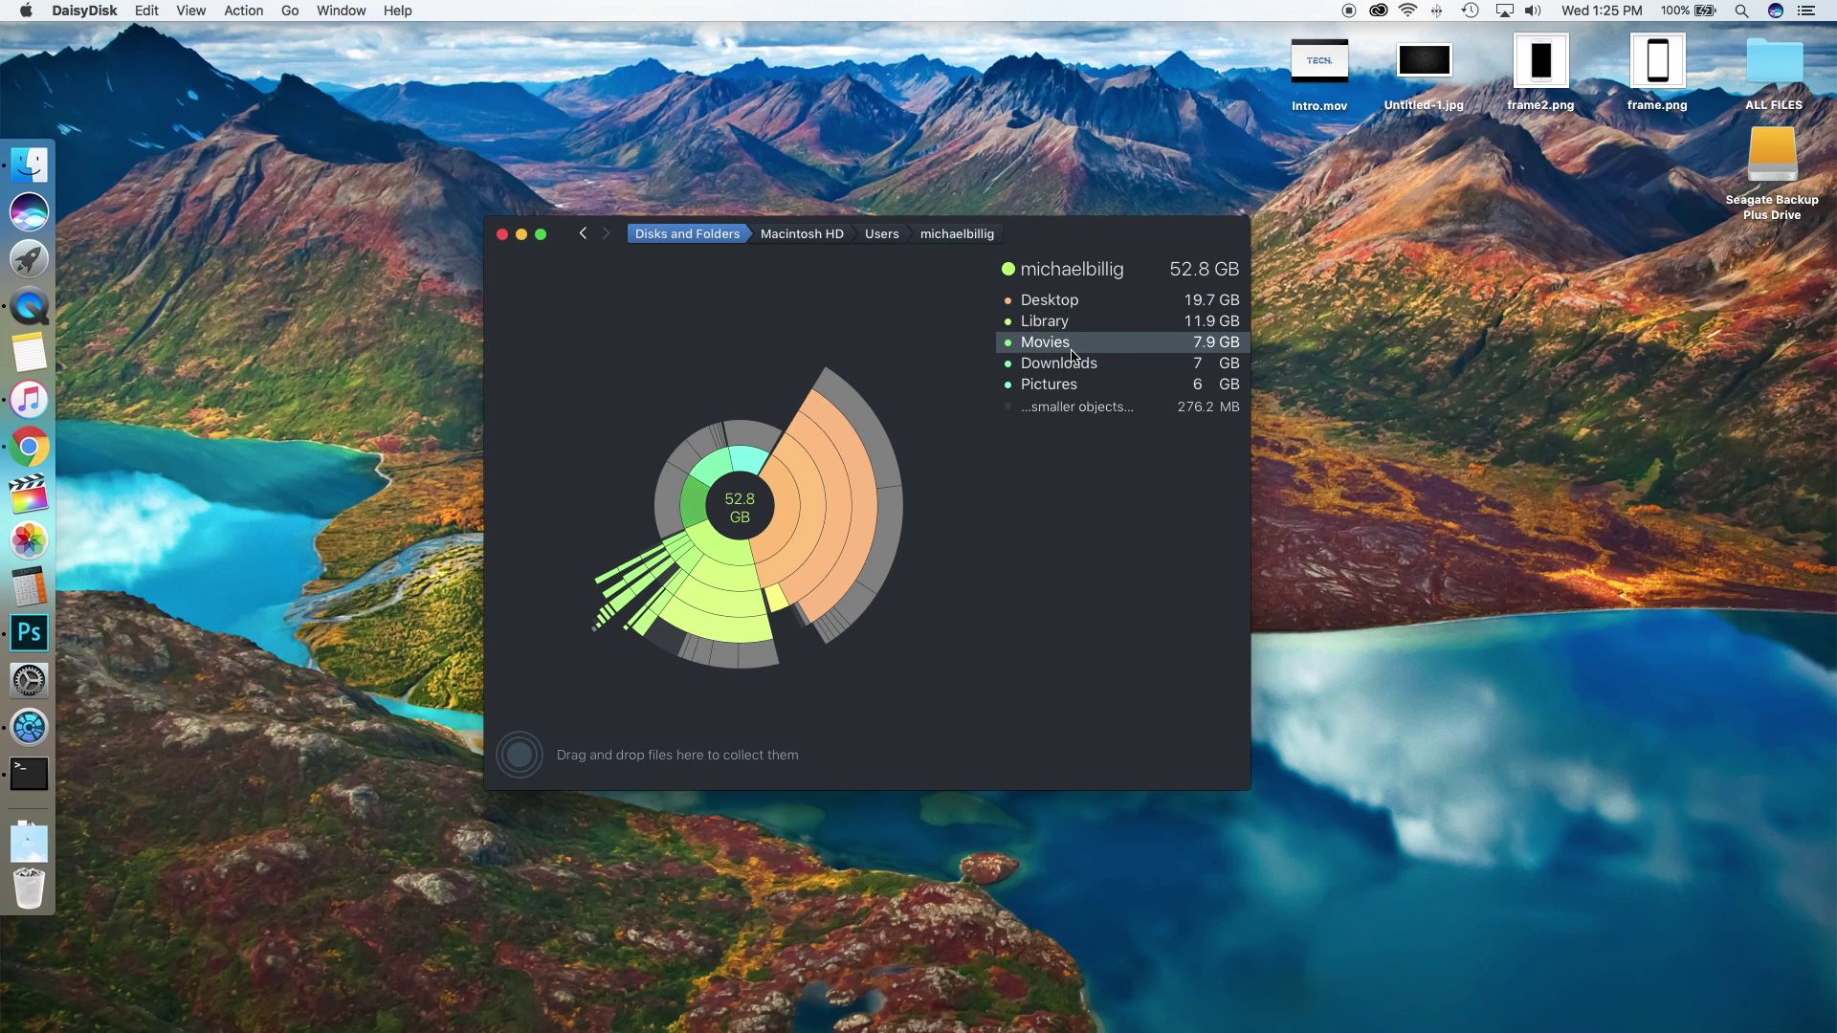
{"action": "left_click", "coordinate": [1100, 342]}
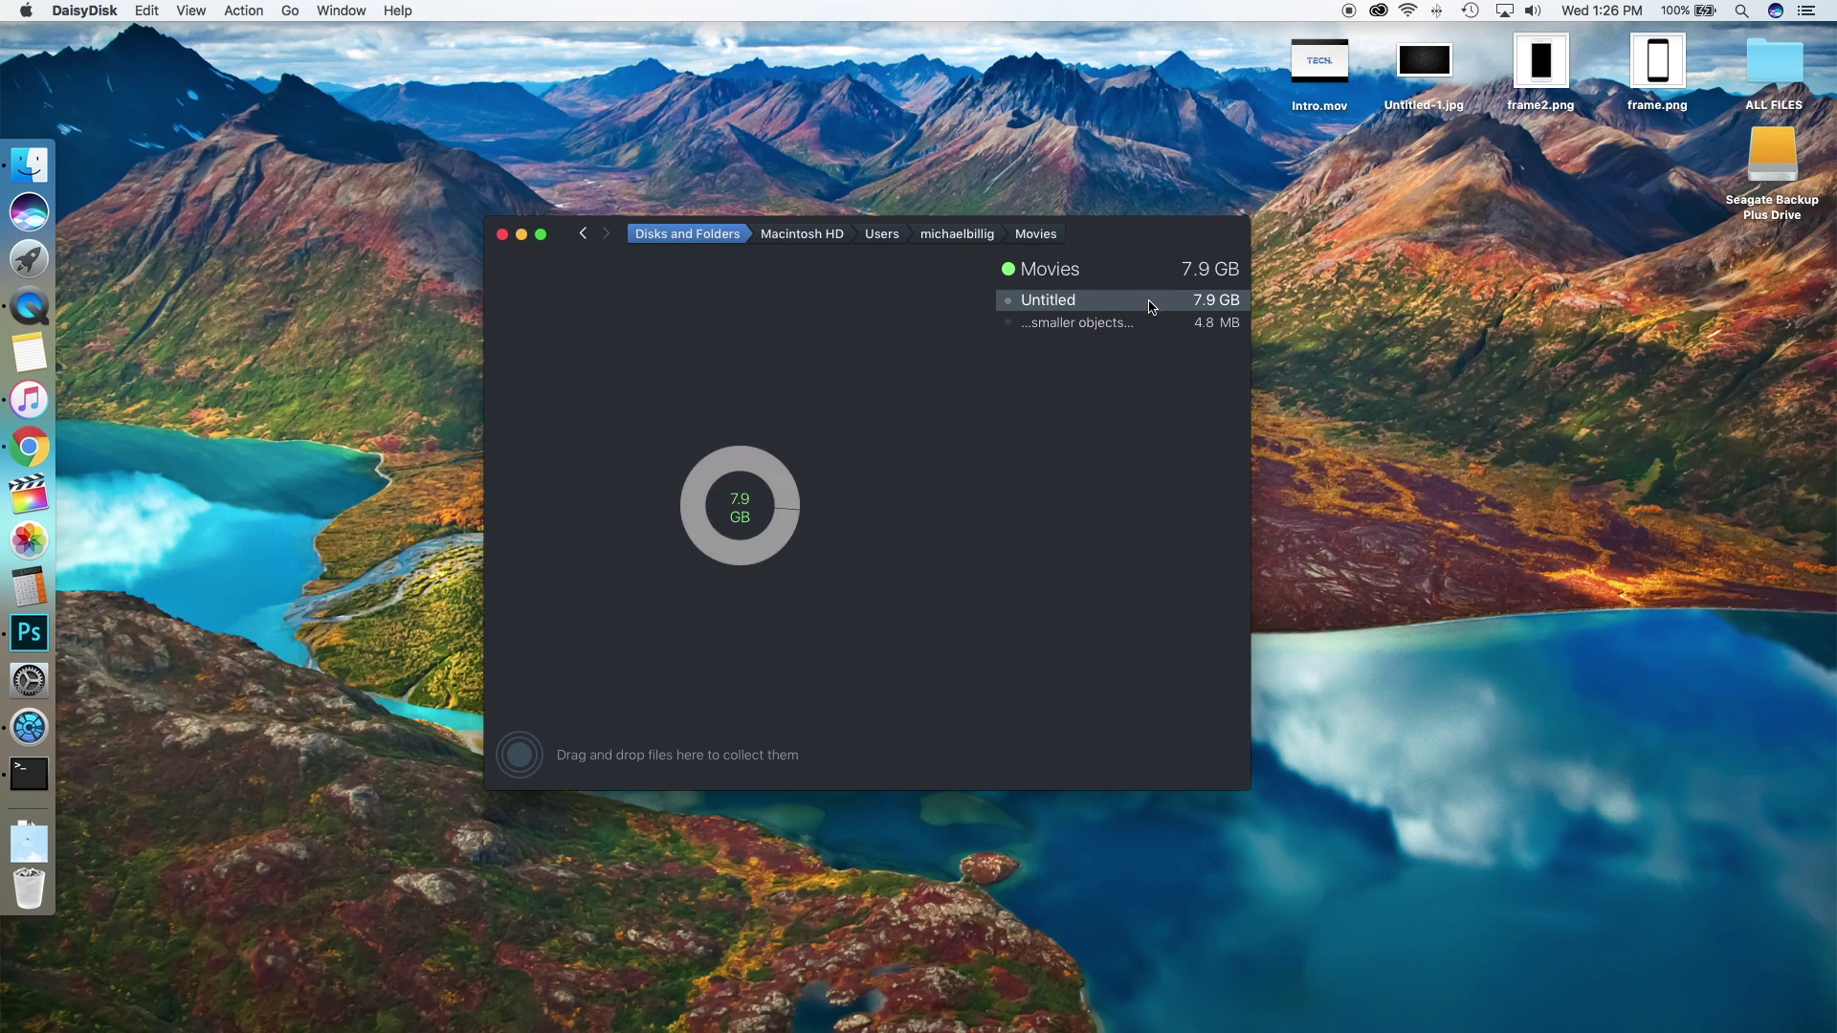
{"action": "left_click_drag", "start_coordinate": [1150, 306], "coordinate": [558, 760]}
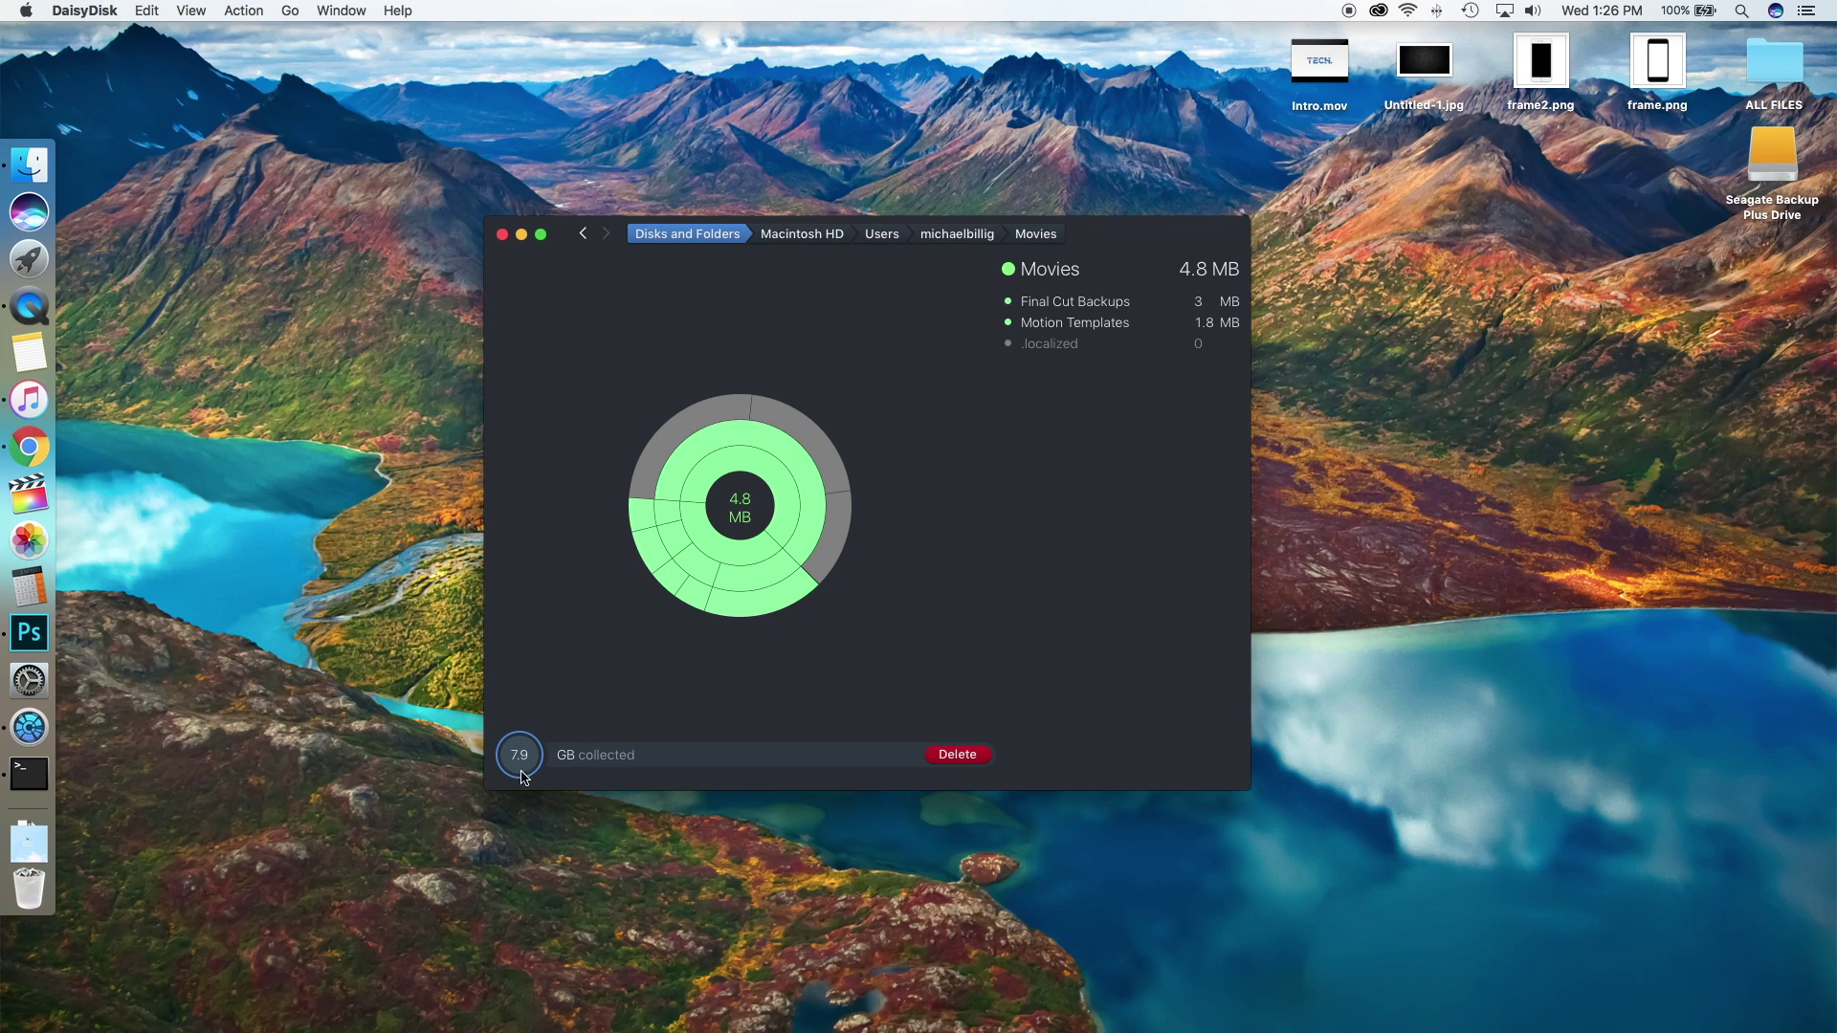
- Delete the collected 7.9 GB Untitled folder and go back up to Users, now 45.1 GB
{"action": "left_click", "coordinate": [974, 755]}
{"action": "left_click_drag", "start_coordinate": [1100, 238], "coordinate": [1161, 185]}
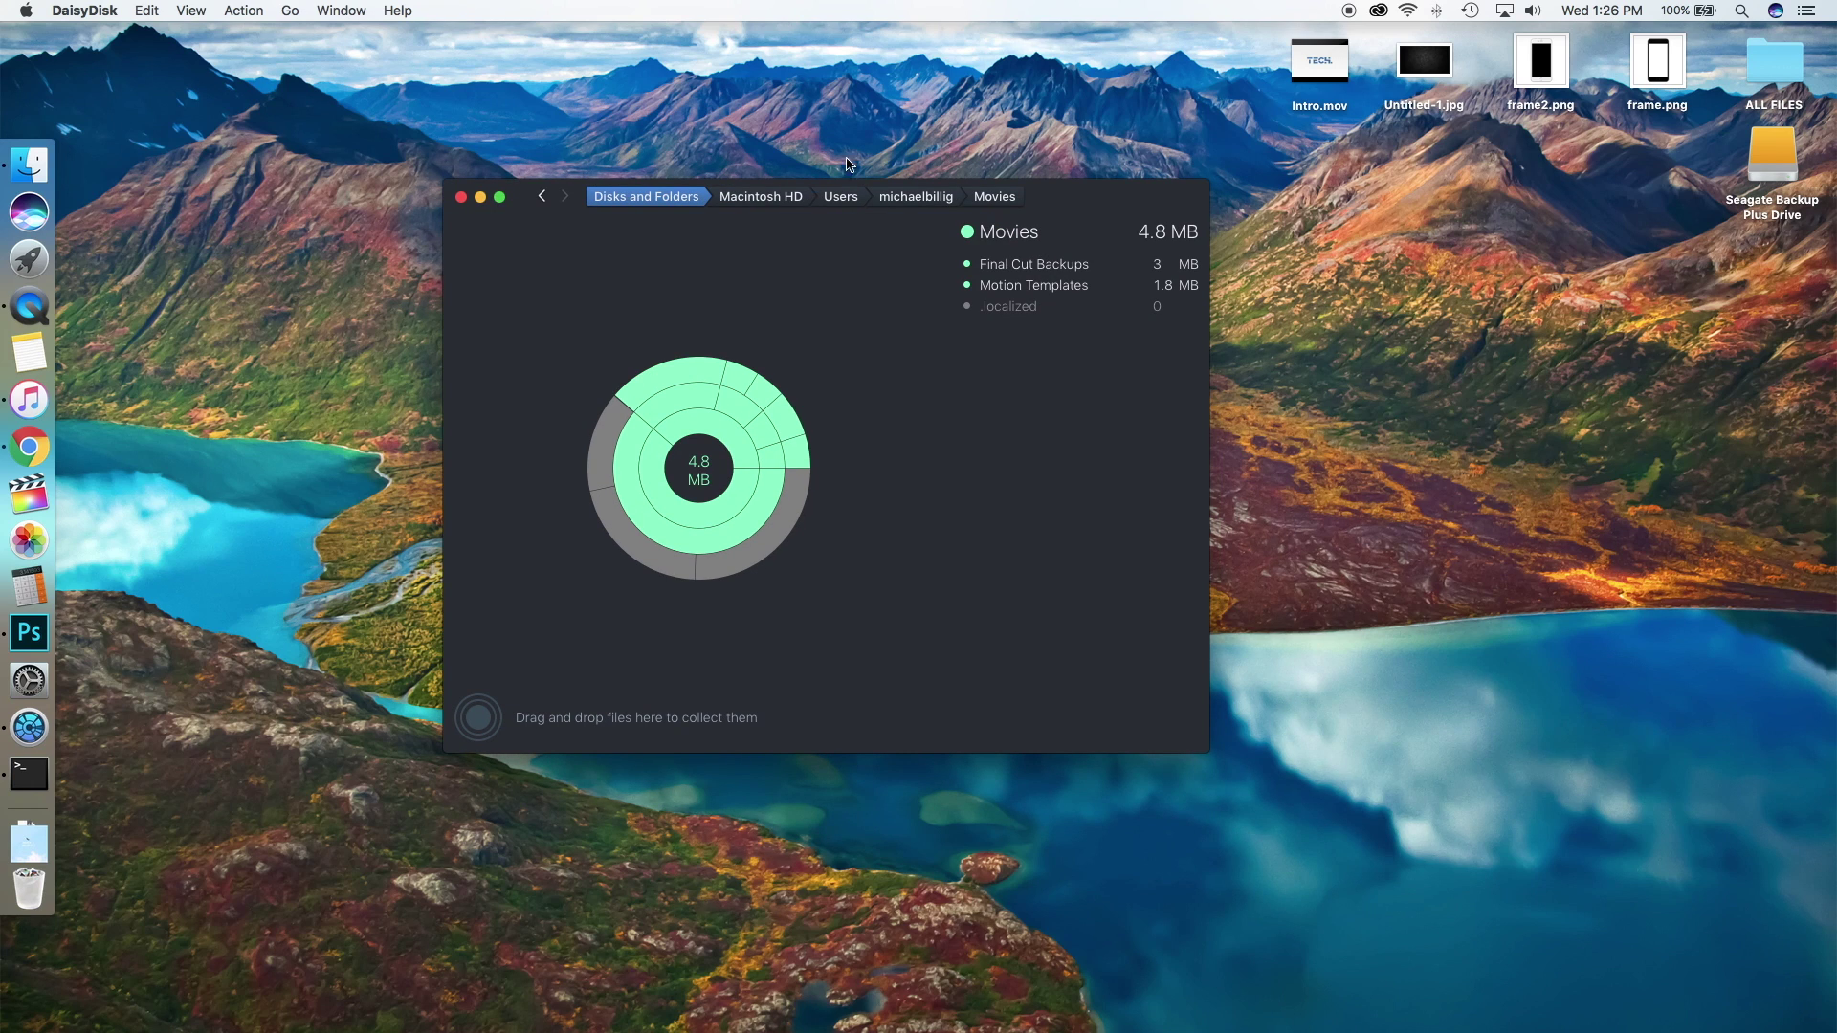
{"action": "left_click", "coordinate": [545, 197]}
{"action": "left_click", "coordinate": [544, 197]}
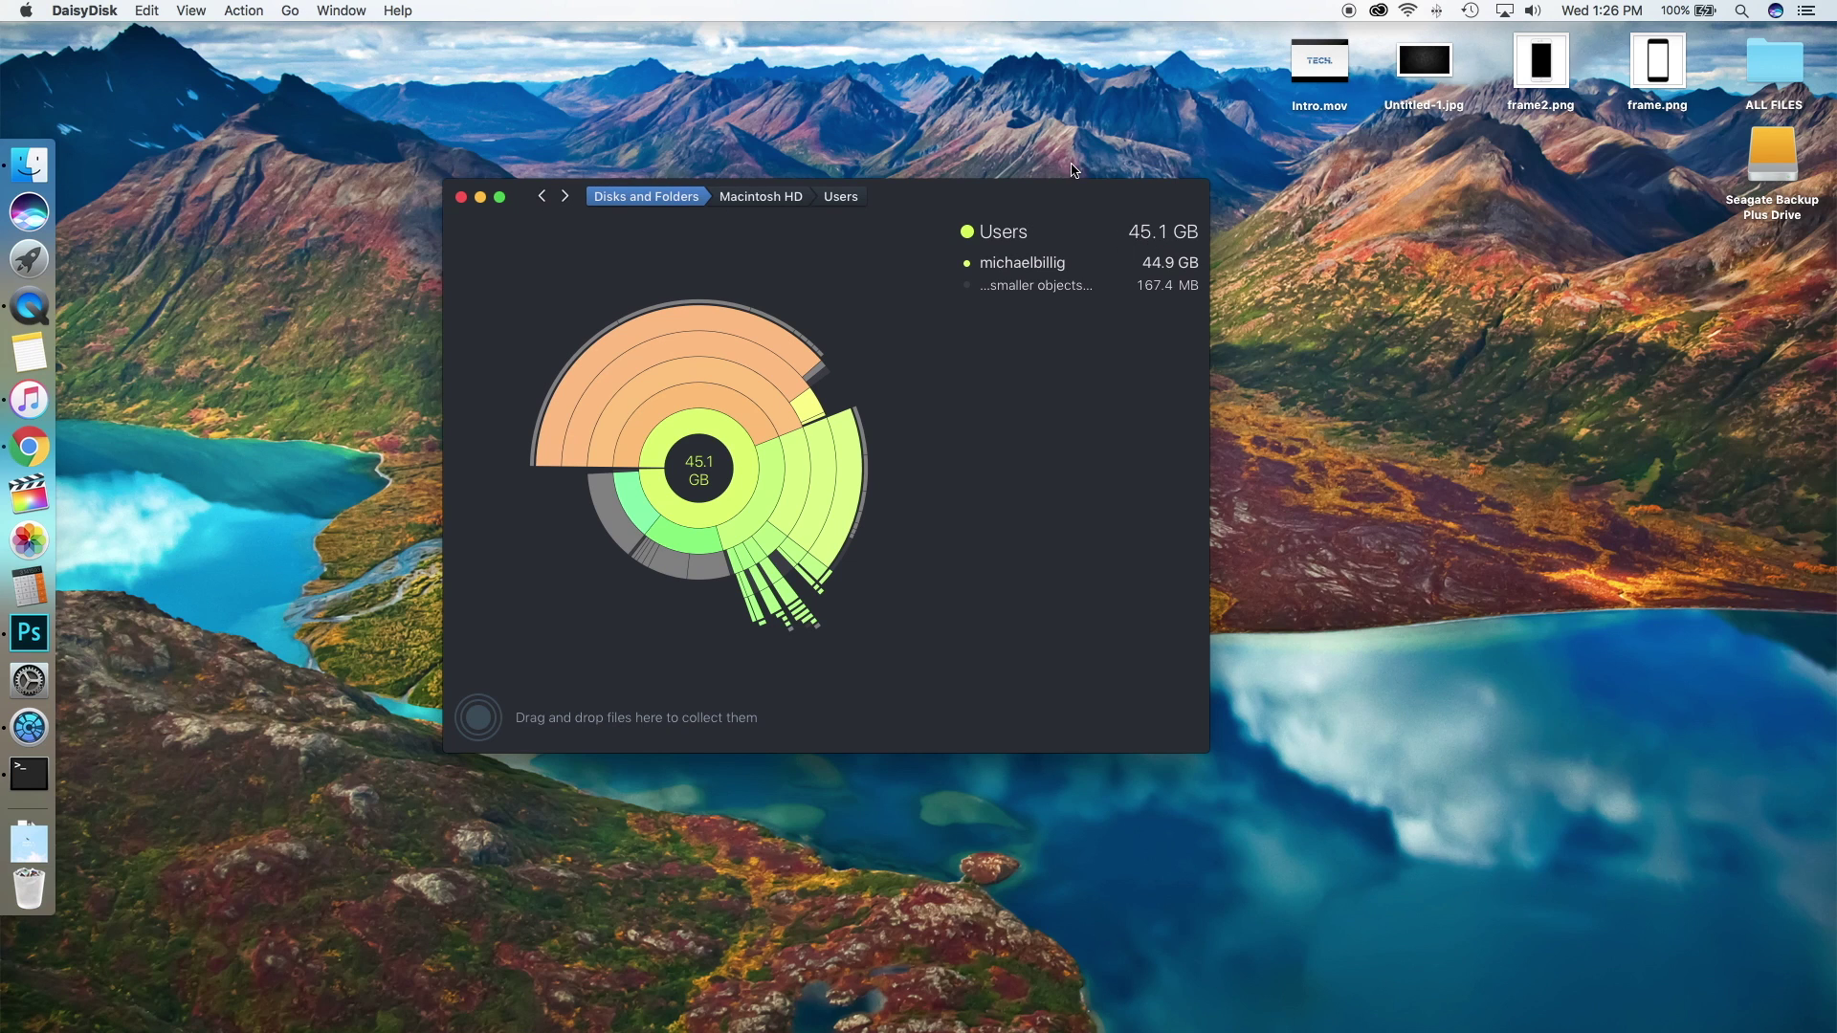
{"action": "left_click_drag", "start_coordinate": [1060, 198], "coordinate": [1091, 195]}
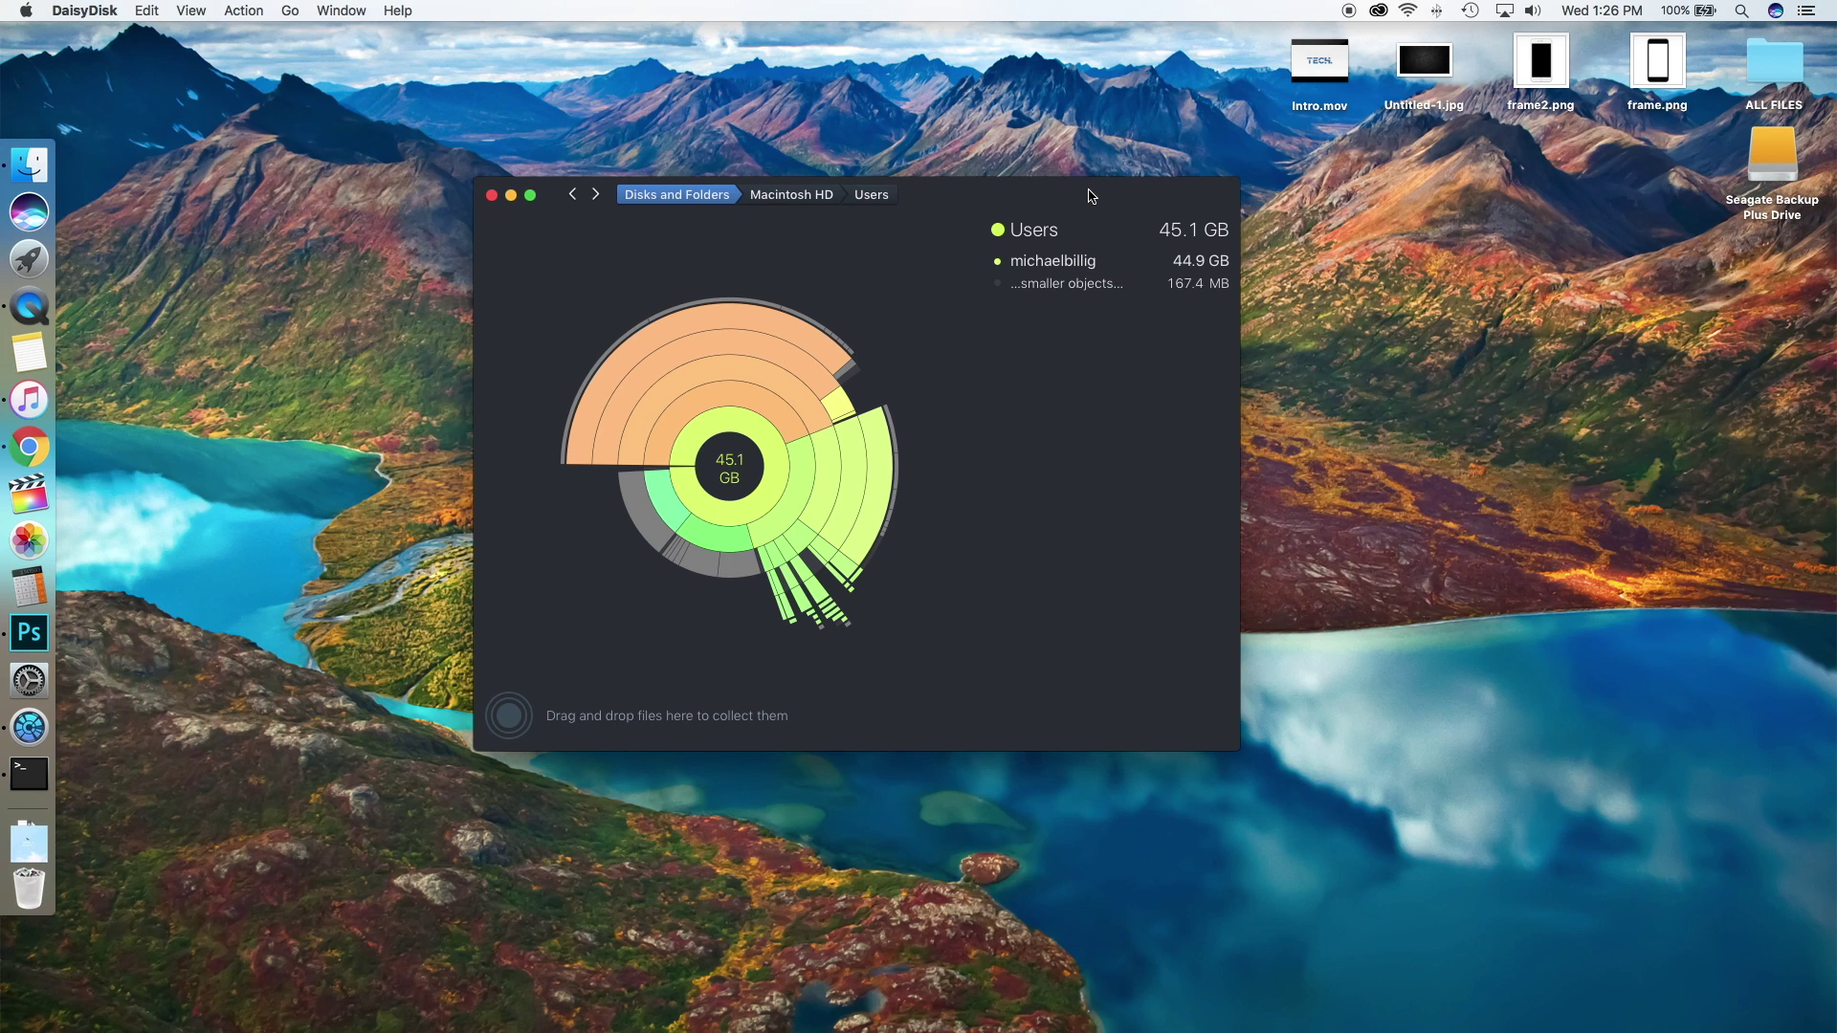
- Close DaisyDisk and review drive storage in About This Mac before closing it
{"action": "left_click", "coordinate": [491, 196]}
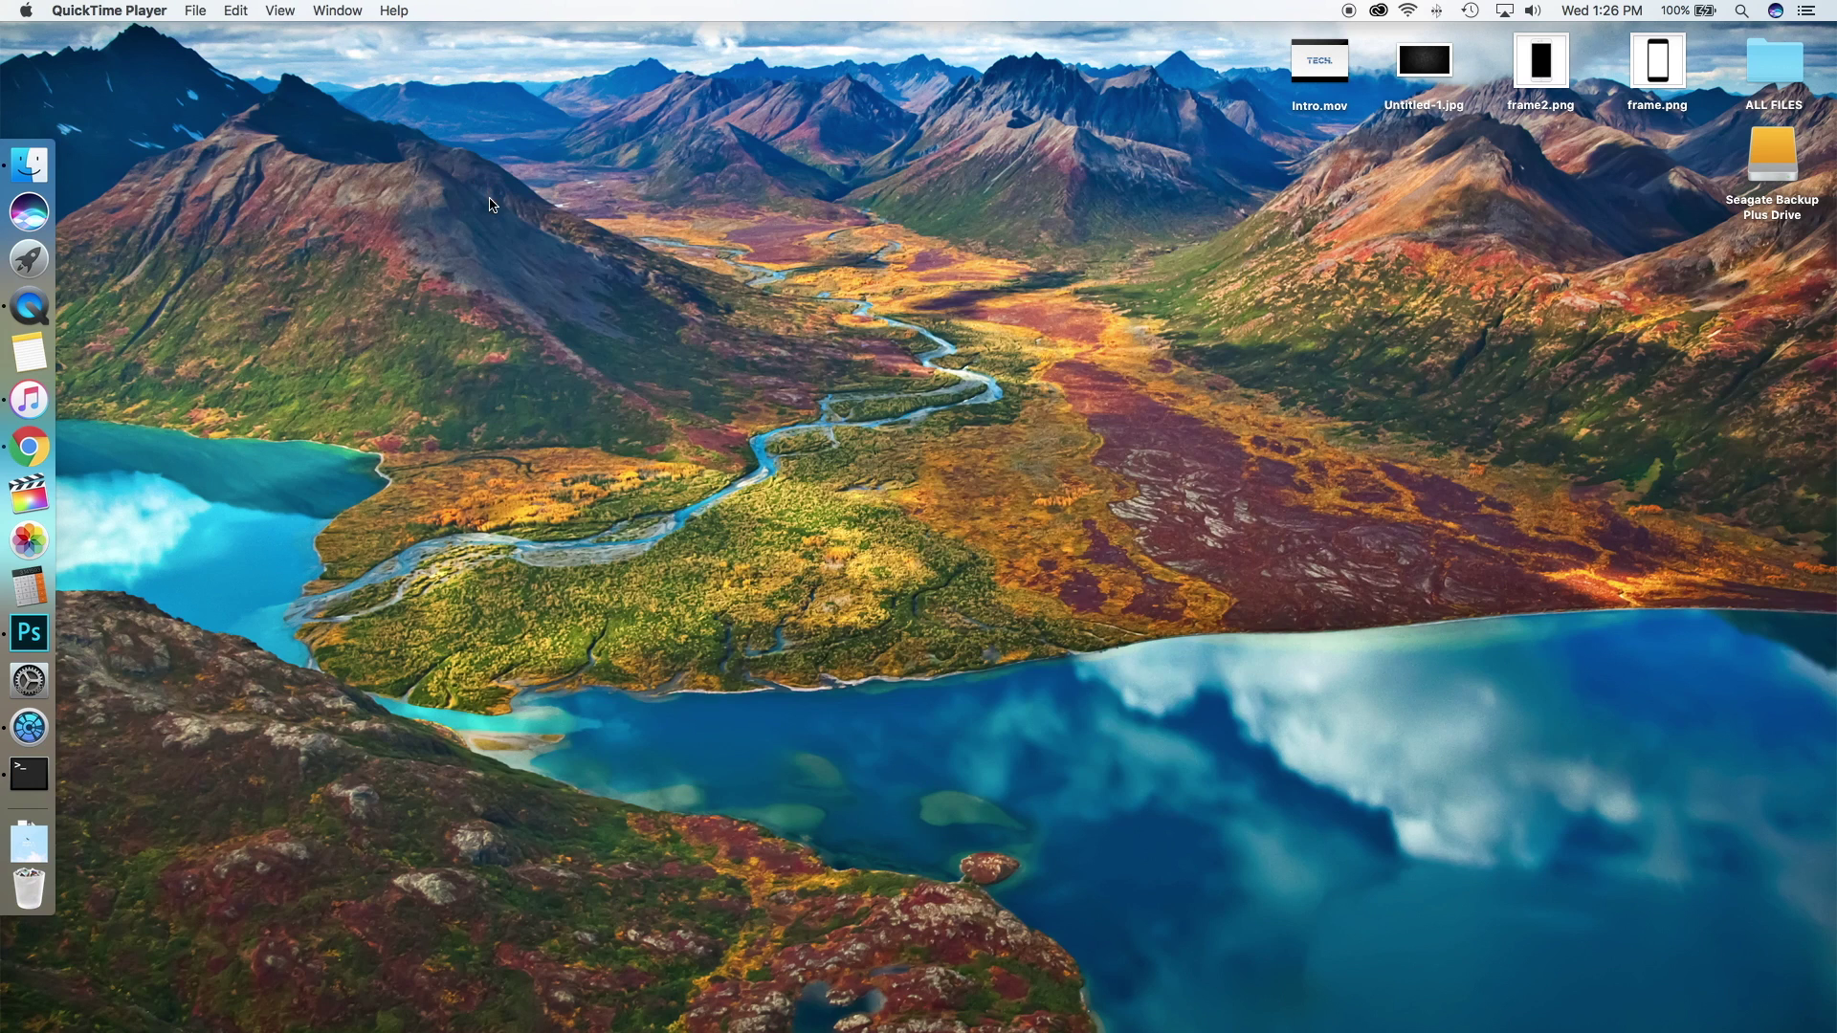
{"action": "left_click", "coordinate": [26, 10]}
{"action": "left_click", "coordinate": [42, 36]}
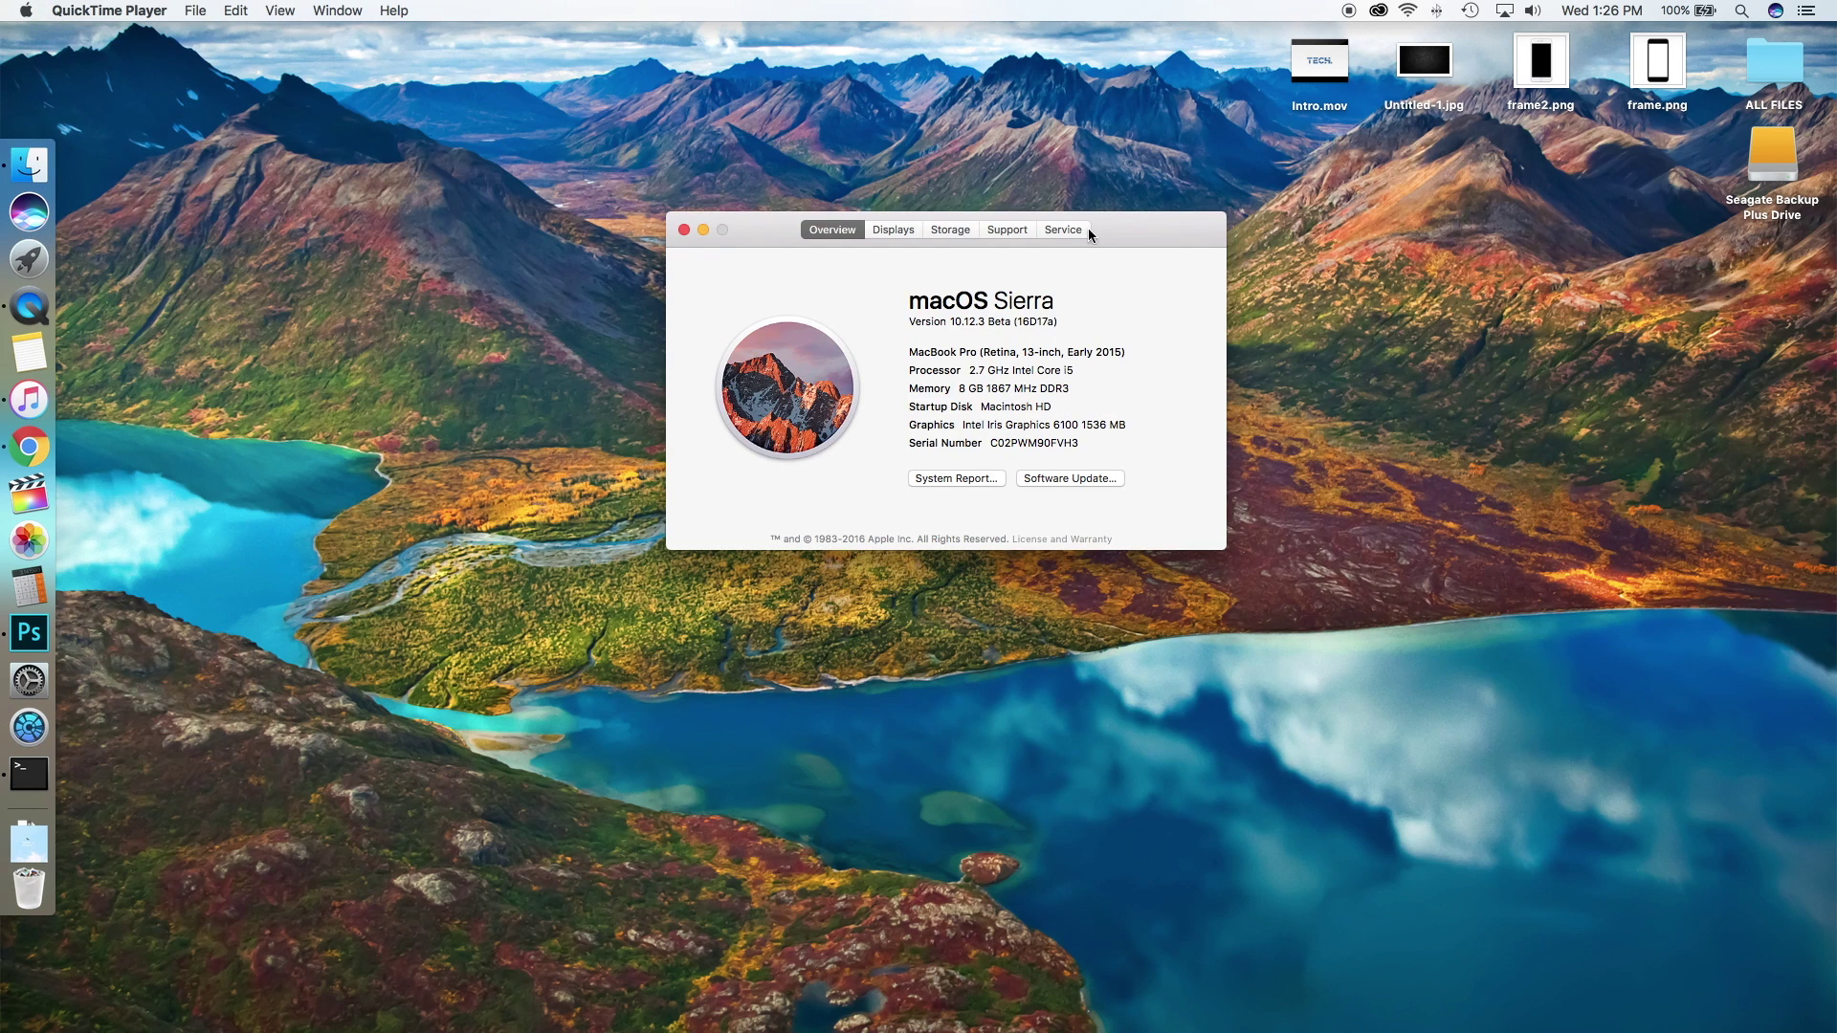
{"action": "left_click", "coordinate": [948, 226]}
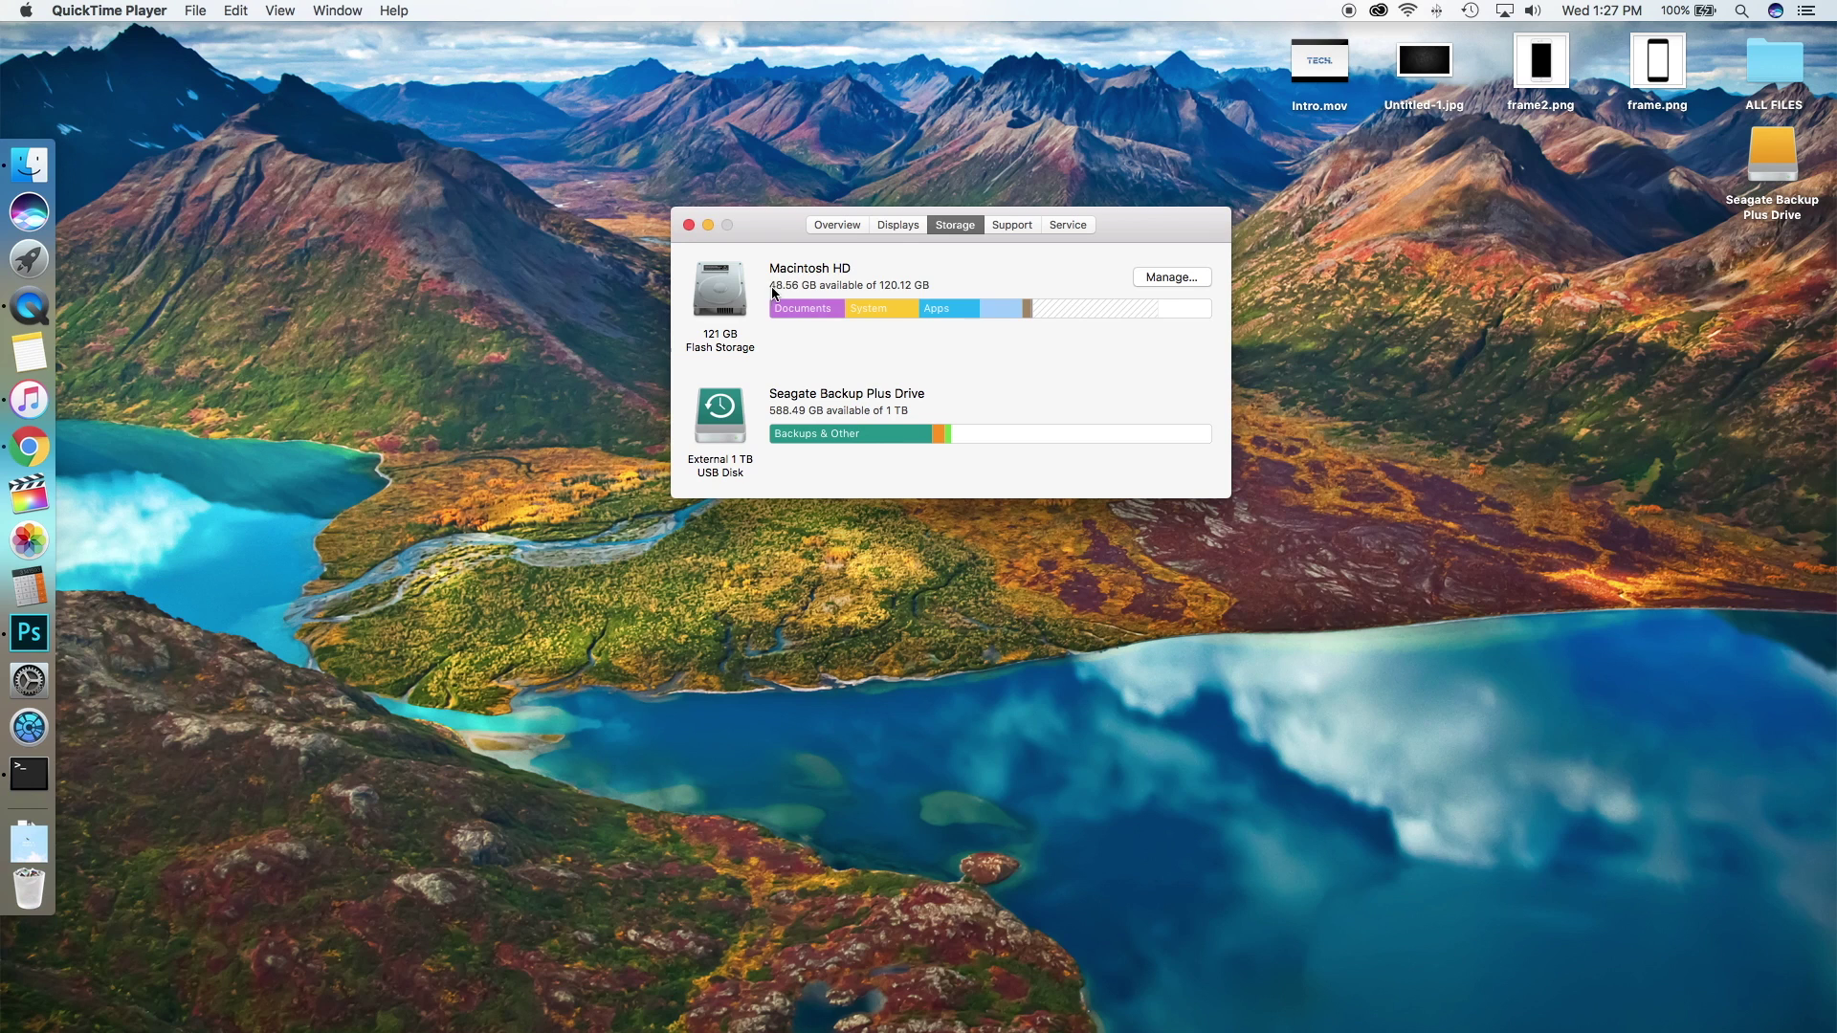
{"action": "left_click", "coordinate": [691, 226]}
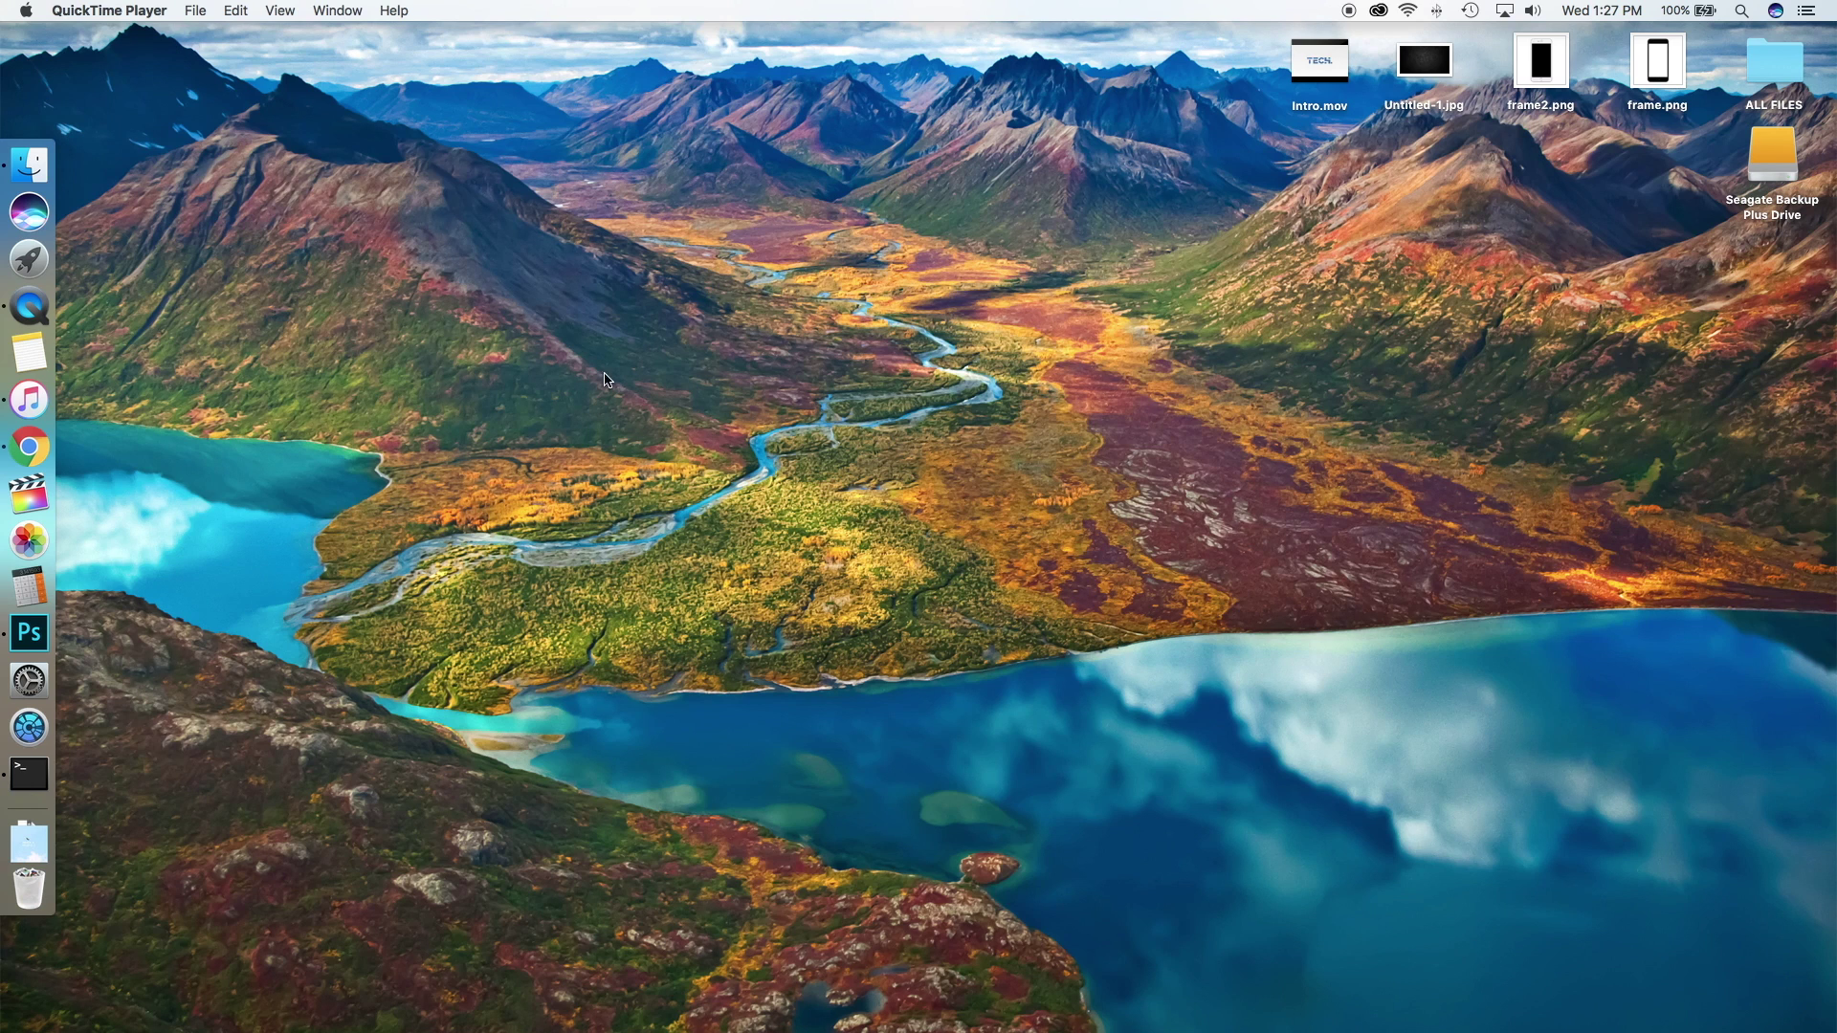
- Briefly relaunch DaisyDisk, then reopen About This Mac storage showing 48.54 GB available of 120.12 GB
{"action": "left_click", "coordinate": [29, 727]}
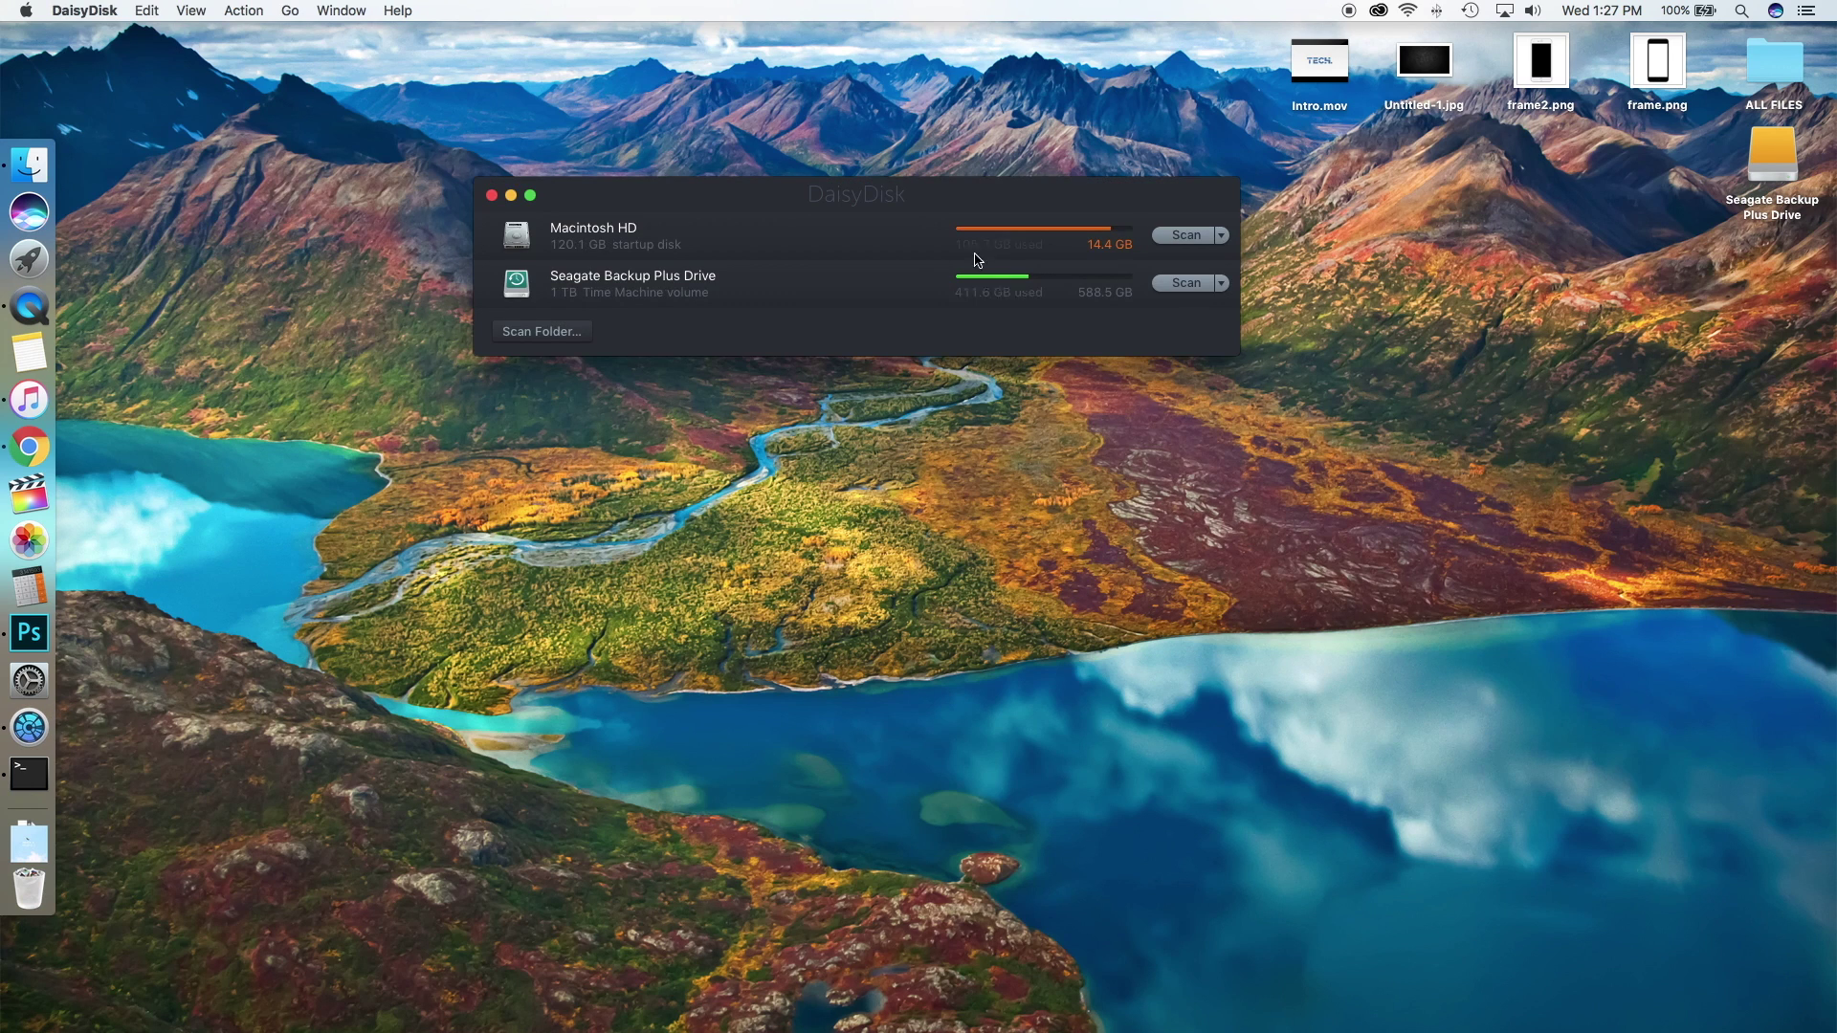
{"action": "left_click", "coordinate": [492, 196]}
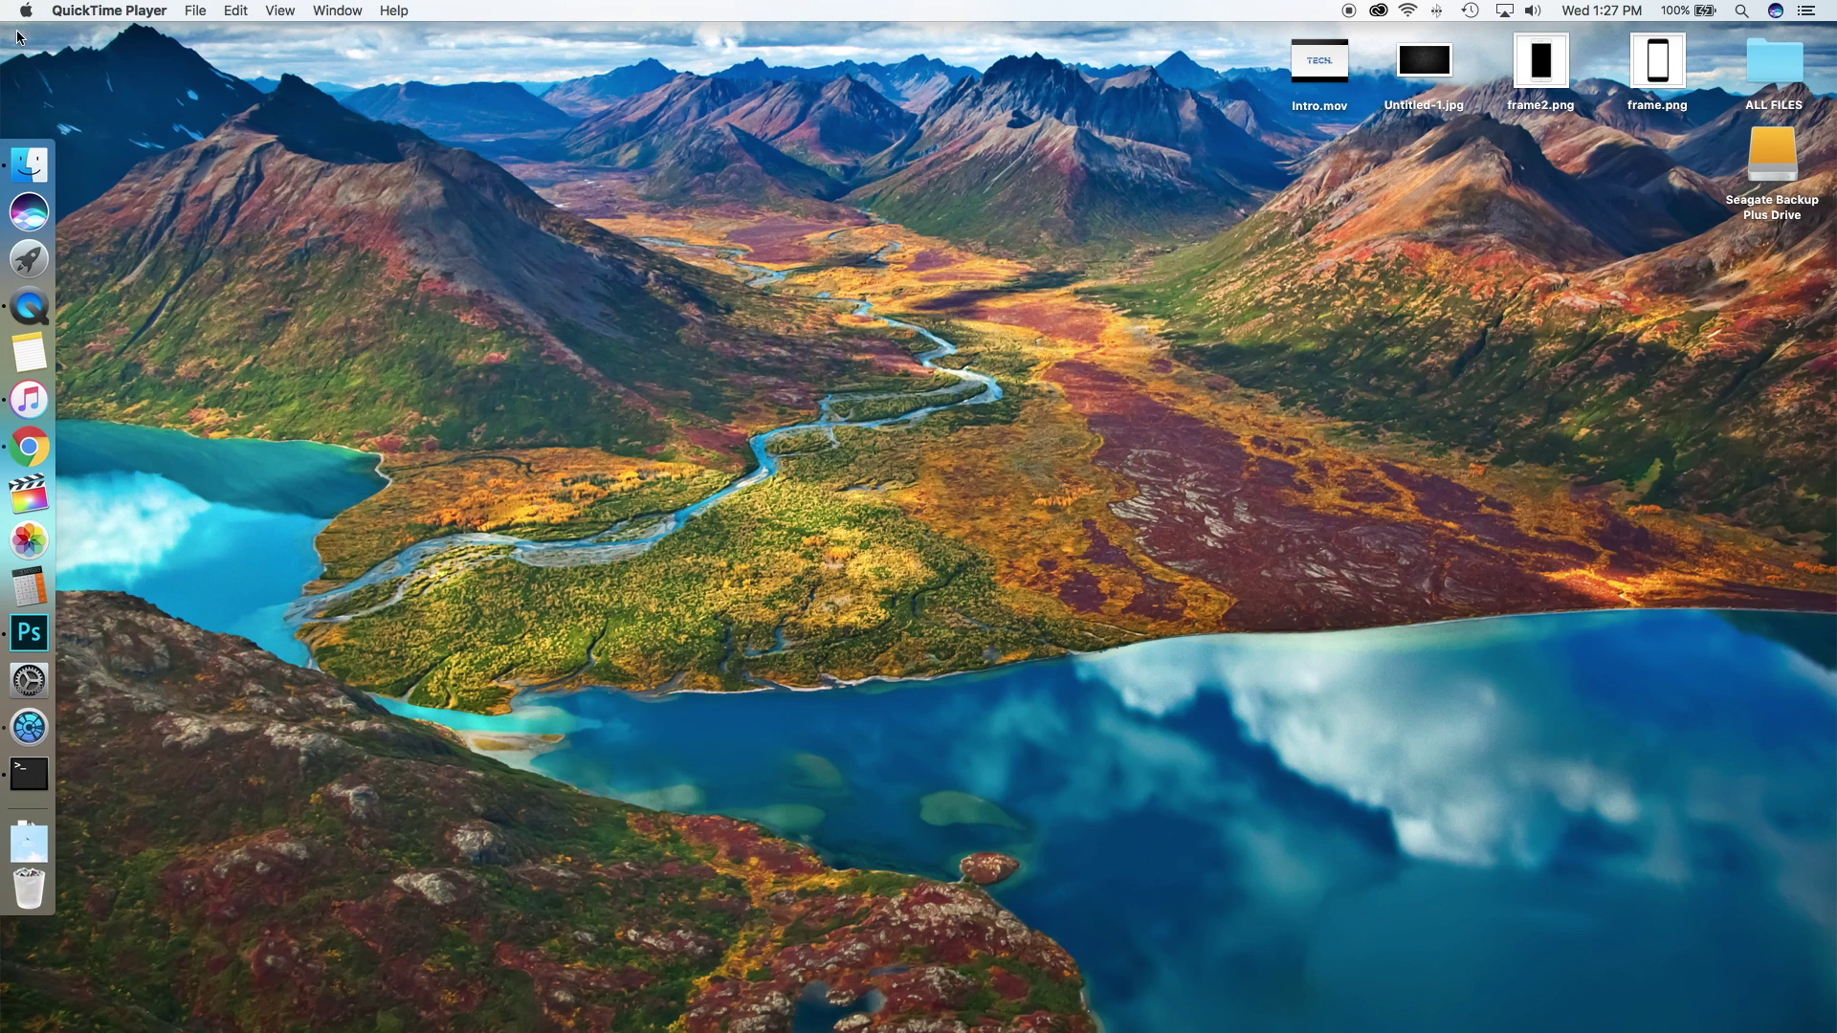
{"action": "left_click", "coordinate": [26, 10]}
{"action": "left_click", "coordinate": [40, 42]}
{"action": "left_click", "coordinate": [962, 229]}
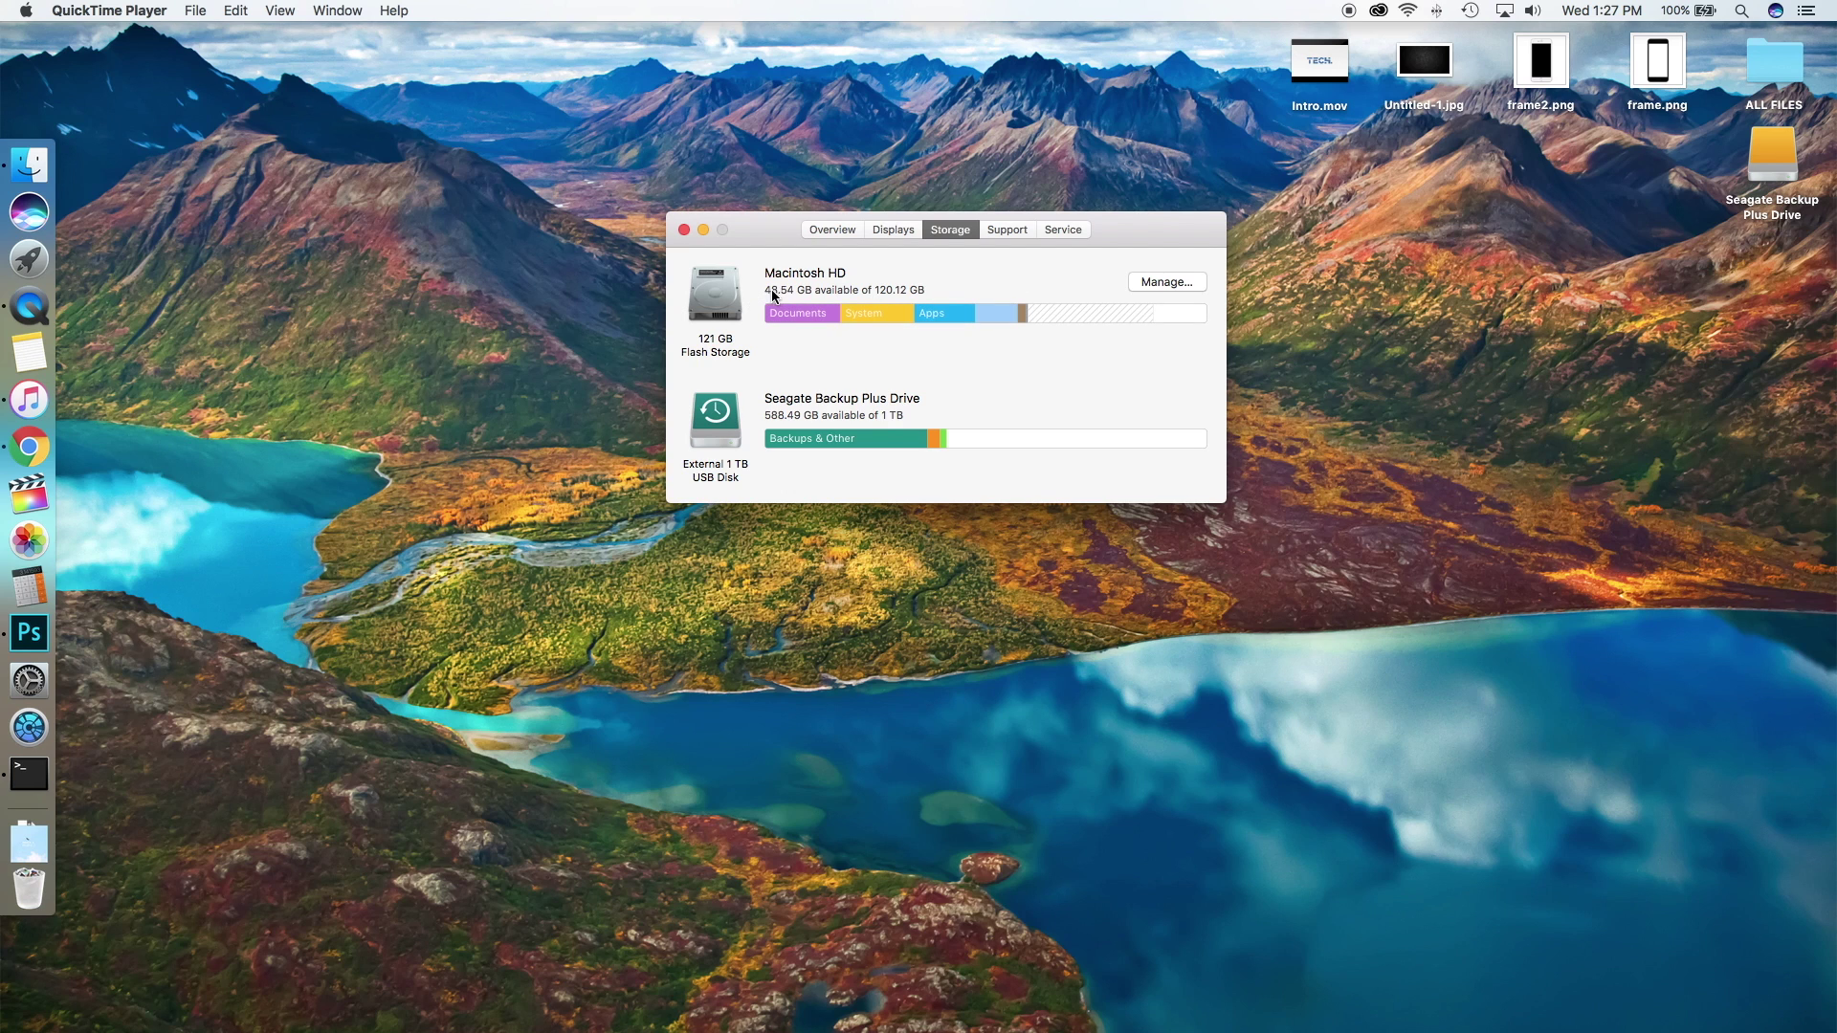
- Review Macintosh HD storage recommendations, close the storage windows, and relaunch DaisyDisk
{"action": "left_click", "coordinate": [1144, 281]}
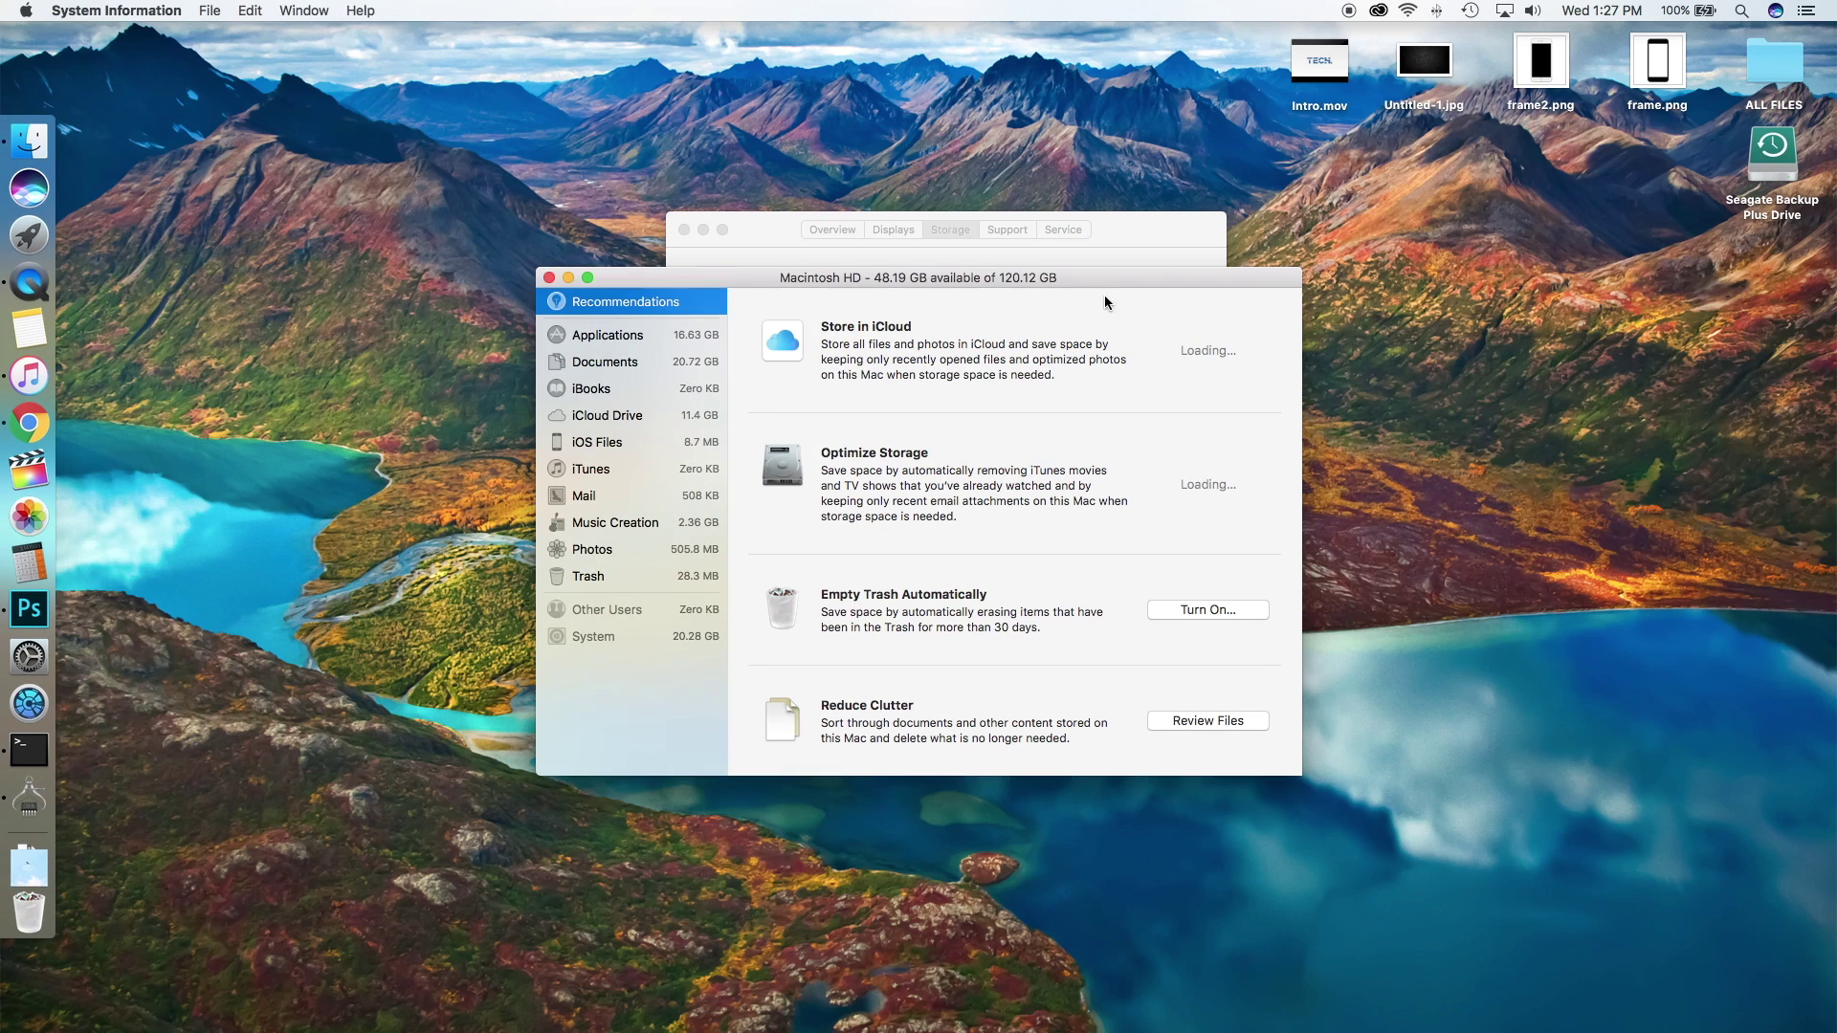
{"action": "left_click_drag", "start_coordinate": [1051, 275], "coordinate": [991, 253]}
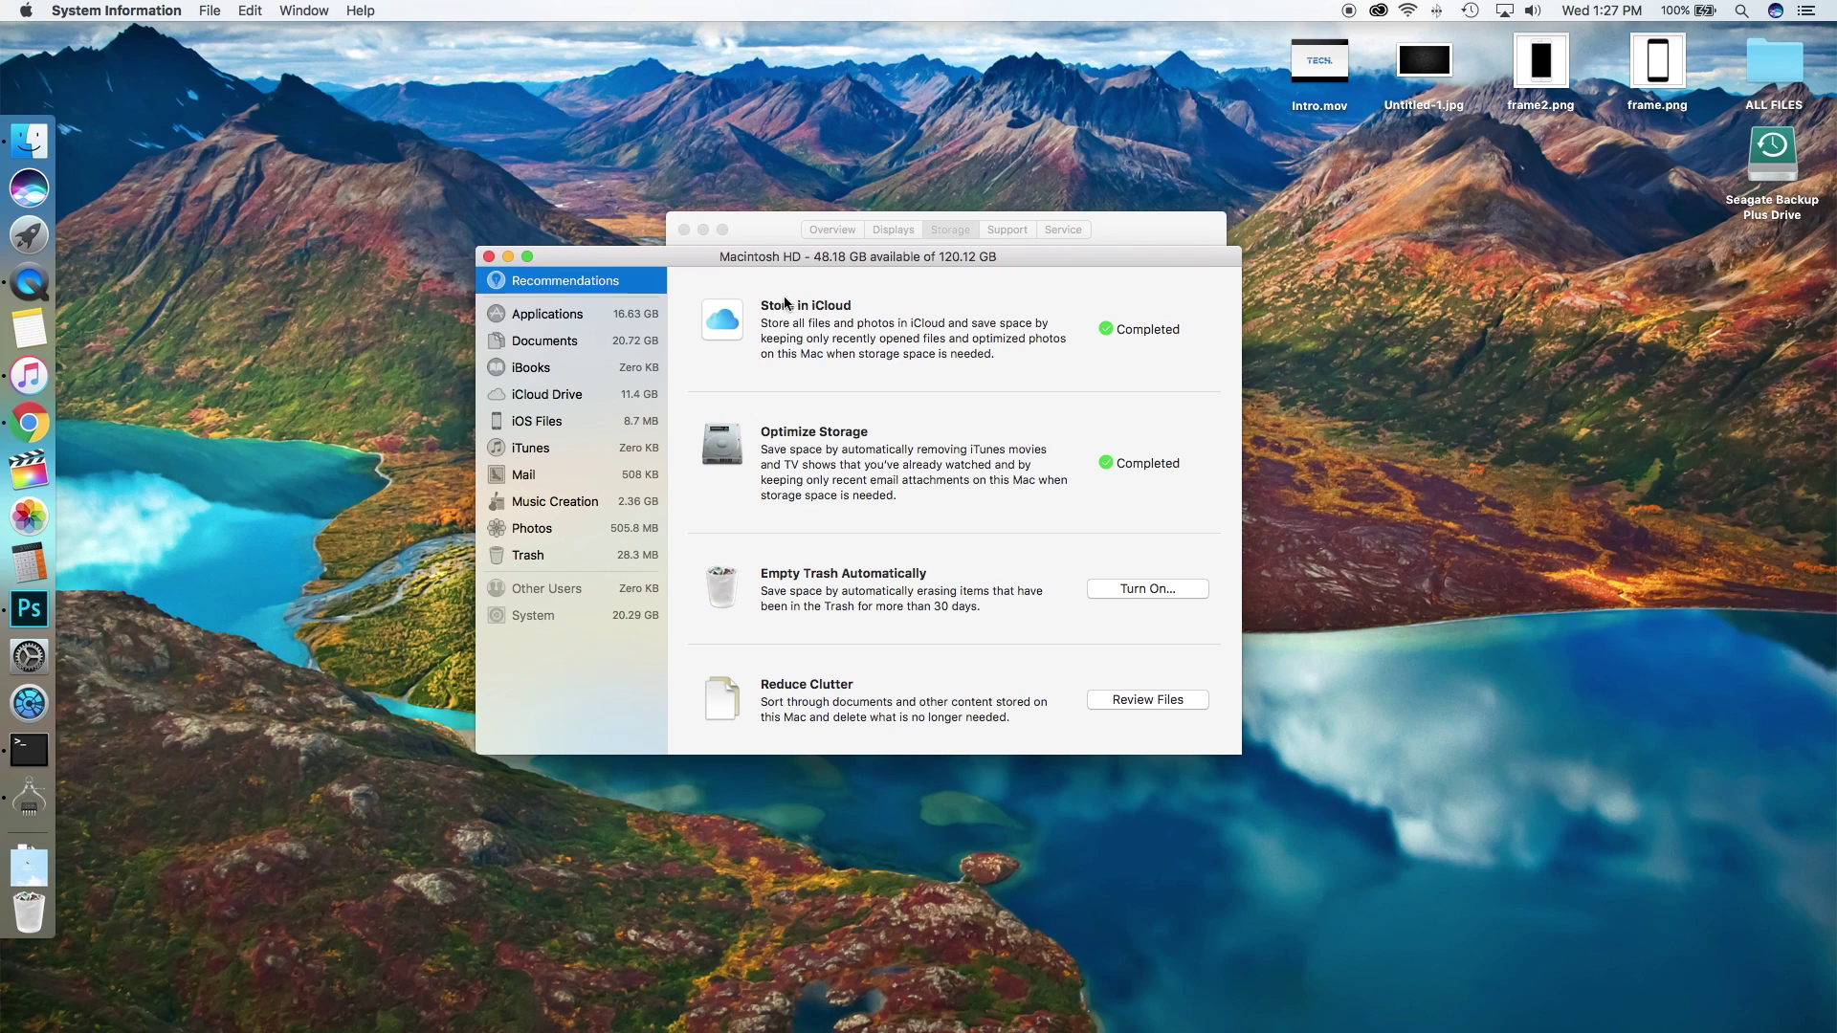
{"action": "left_click", "coordinate": [489, 256]}
{"action": "left_click", "coordinate": [683, 229]}
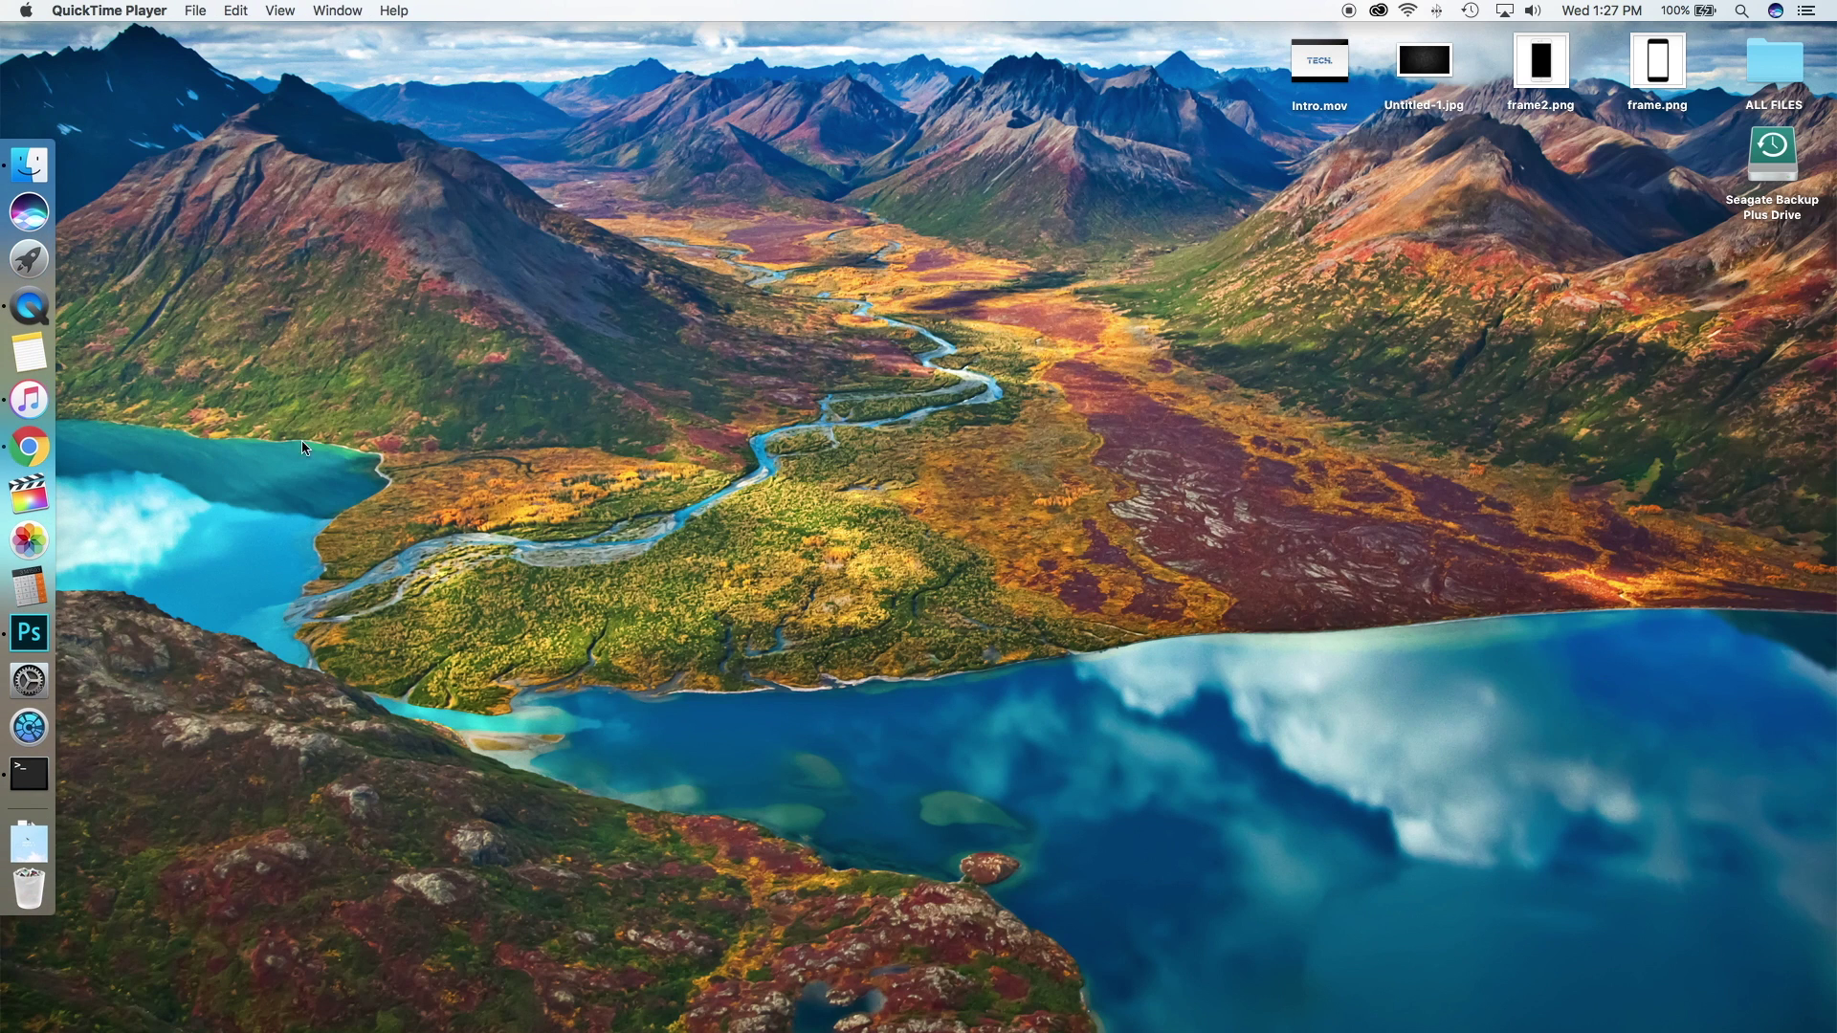
{"action": "left_click", "coordinate": [29, 726]}
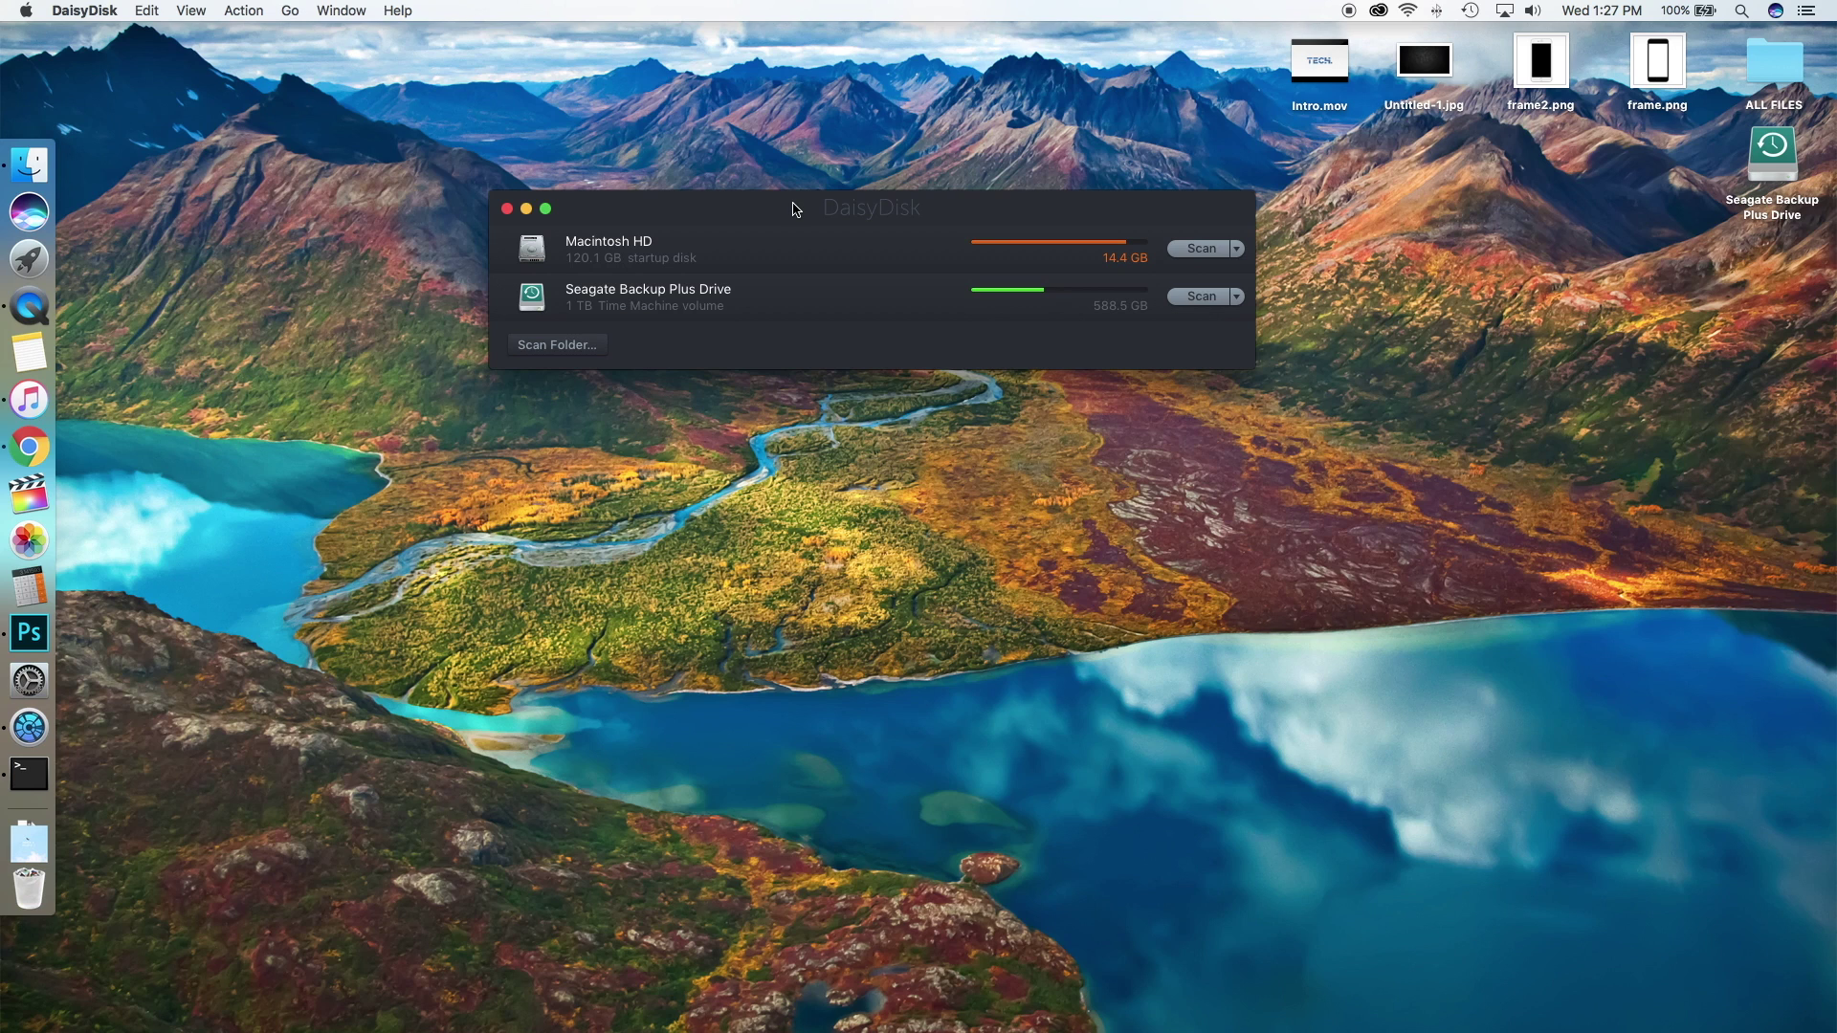
- Reposition the DaisyDisk window listing Macintosh HD (14.4 GB free) and the Seagate drive (588.5 GB)
{"action": "left_click_drag", "start_coordinate": [792, 208], "coordinate": [778, 219]}
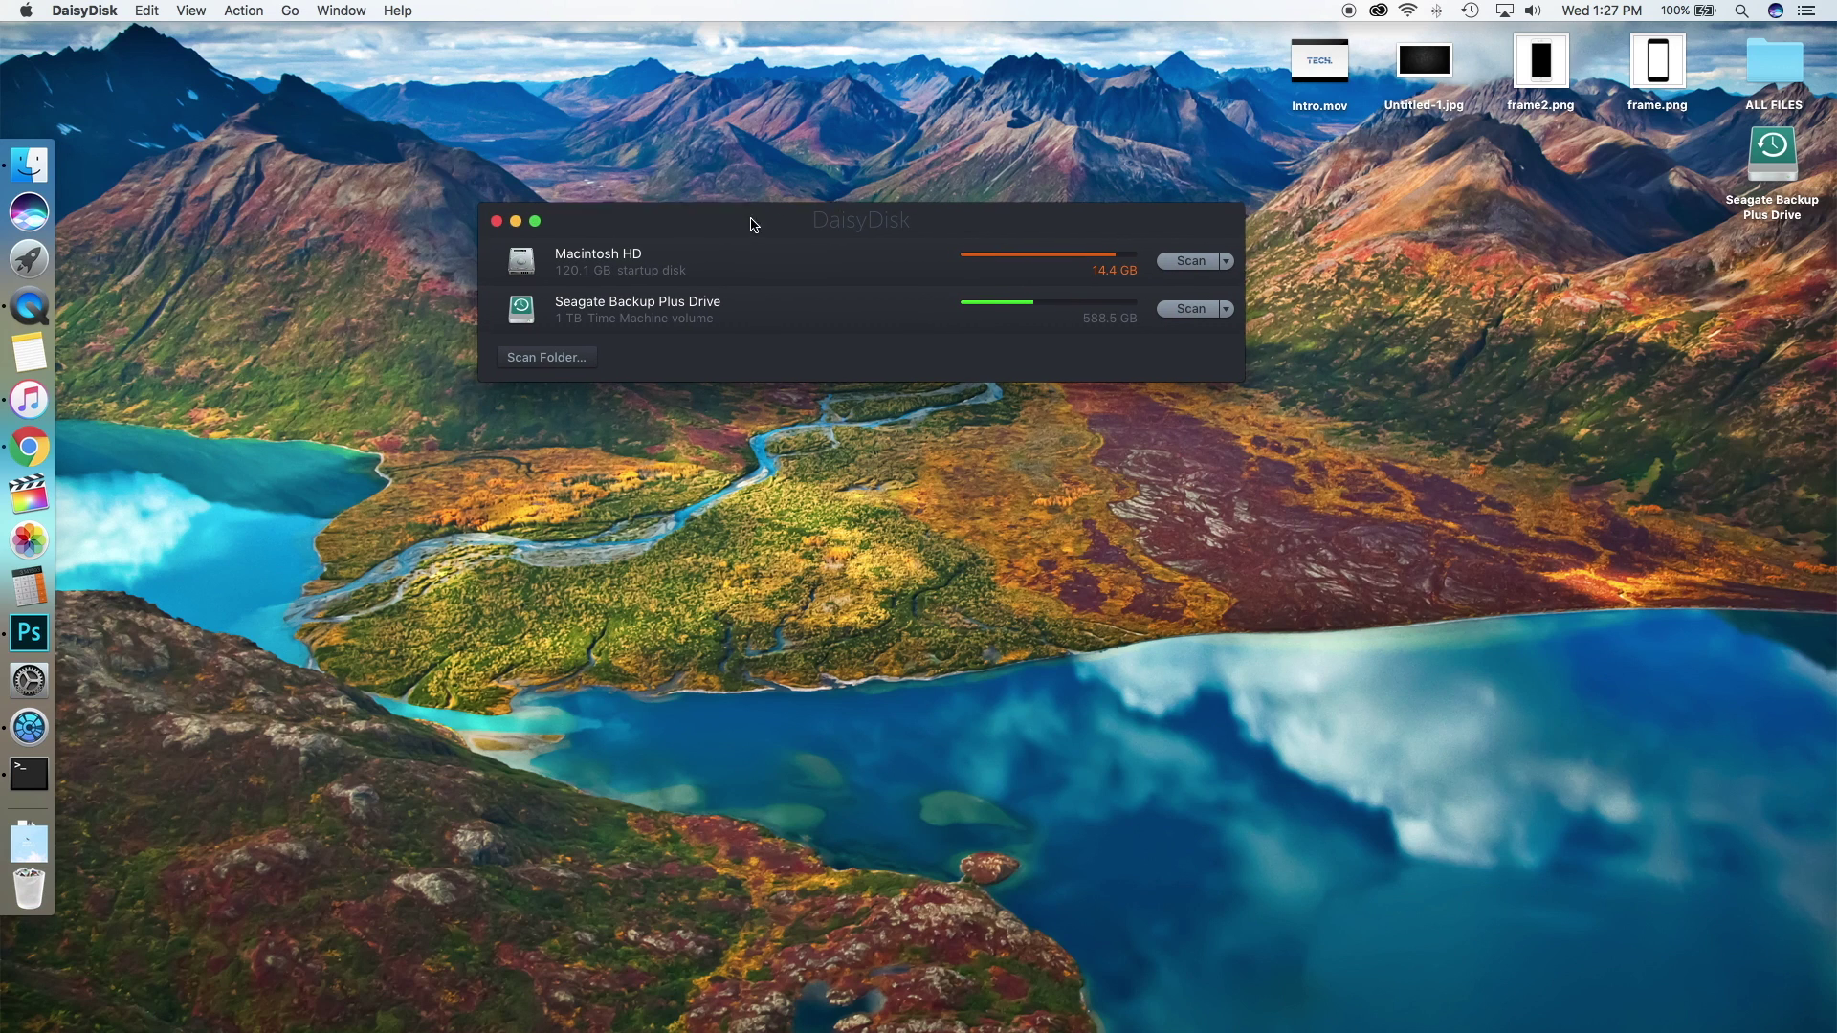
{"action": "left_click_drag", "start_coordinate": [745, 220], "coordinate": [818, 234]}
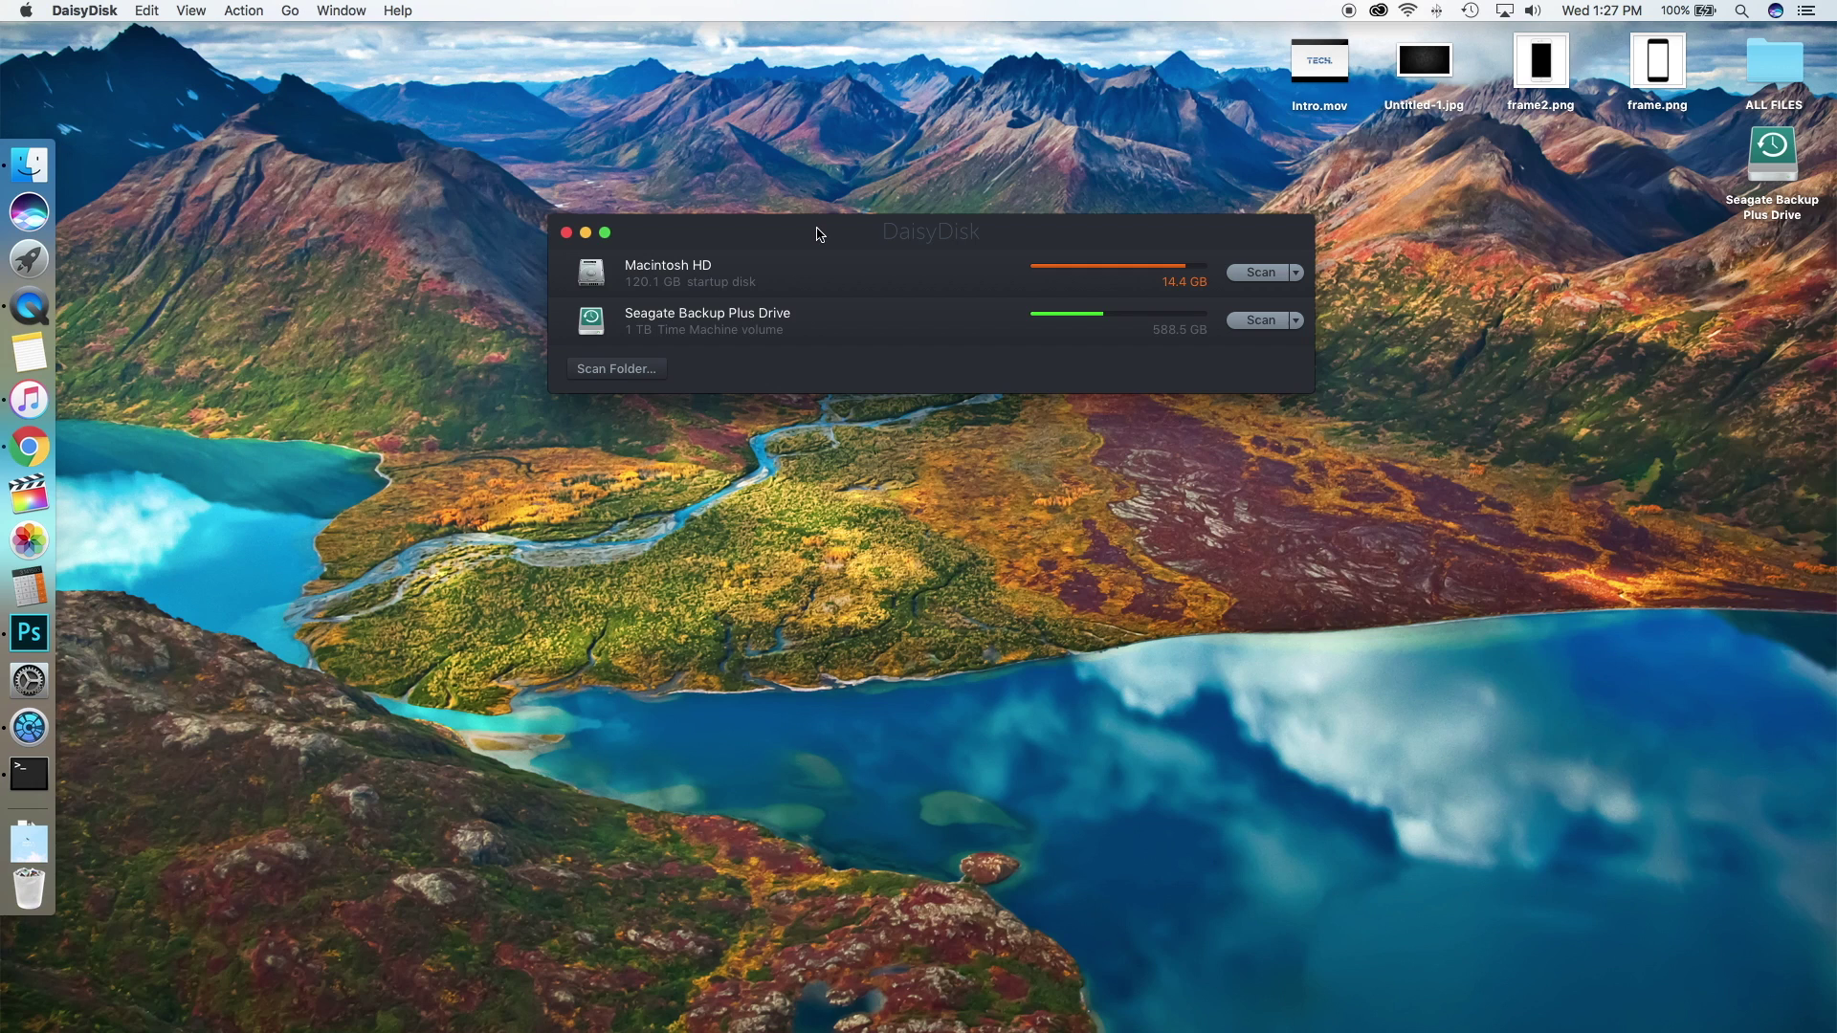